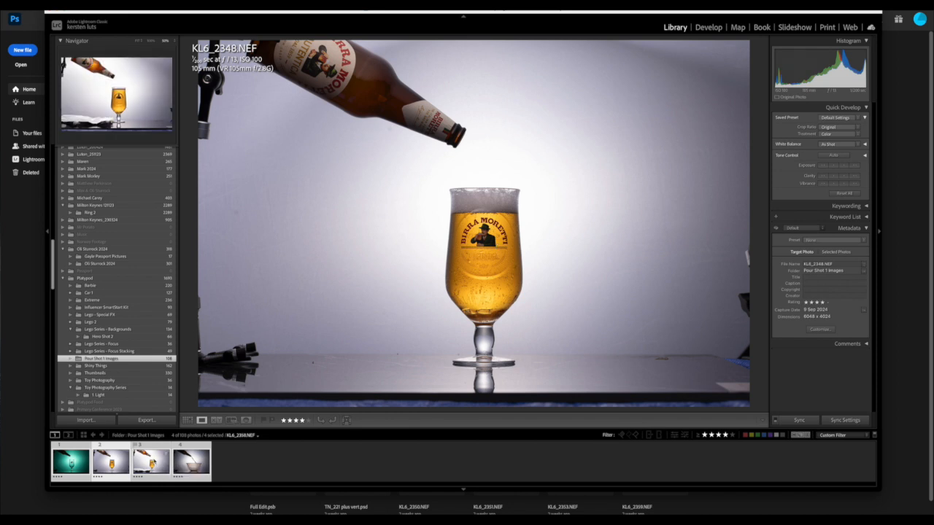
- Review the pour-shot photos and open the four selected images together as layers in one Photoshop document
left_click(154, 462)
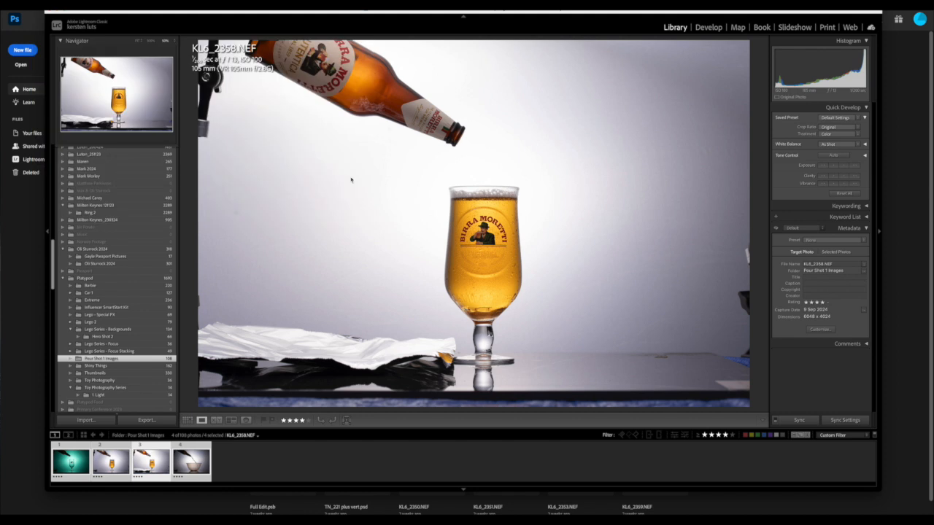
key("Right")
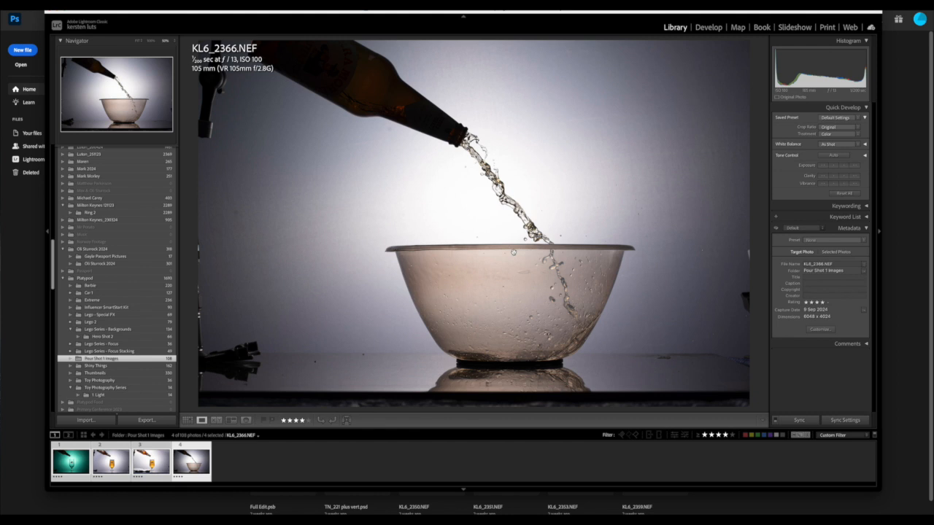
key("Left")
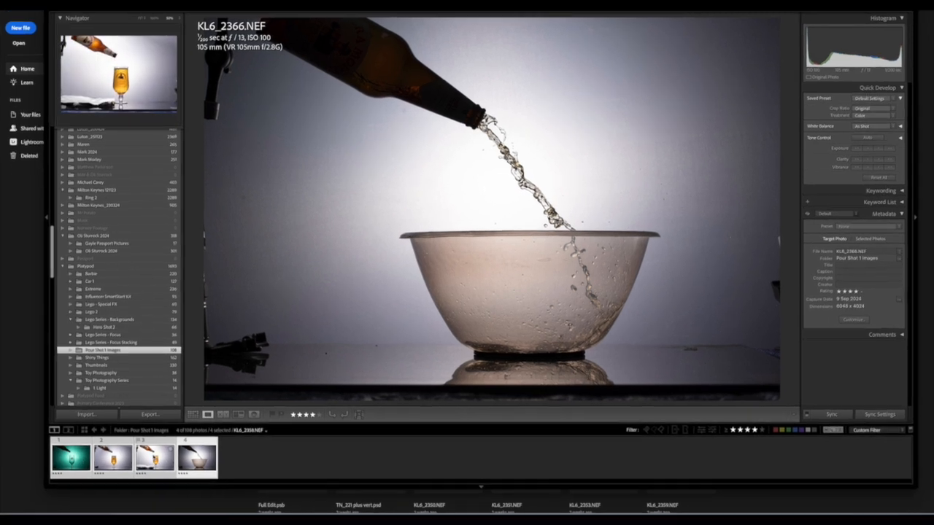
right_click(152, 463)
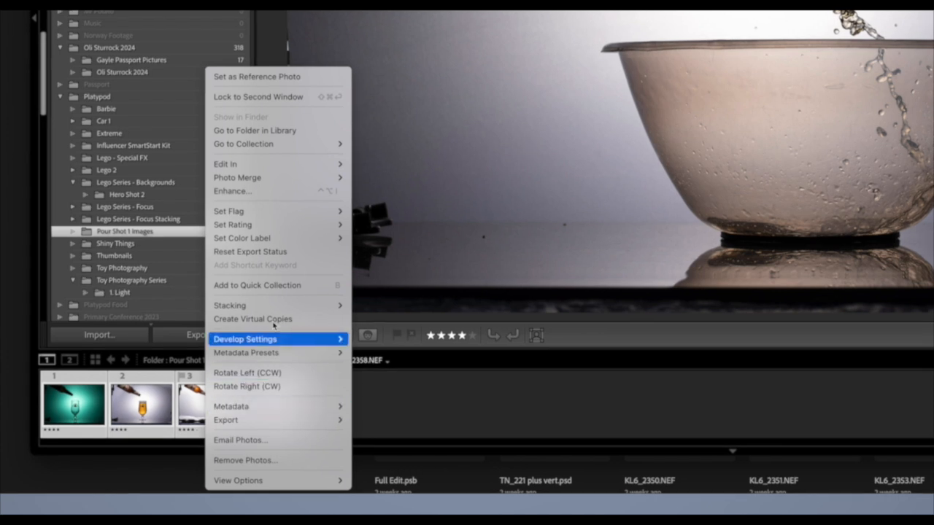
mouse_move(267, 167)
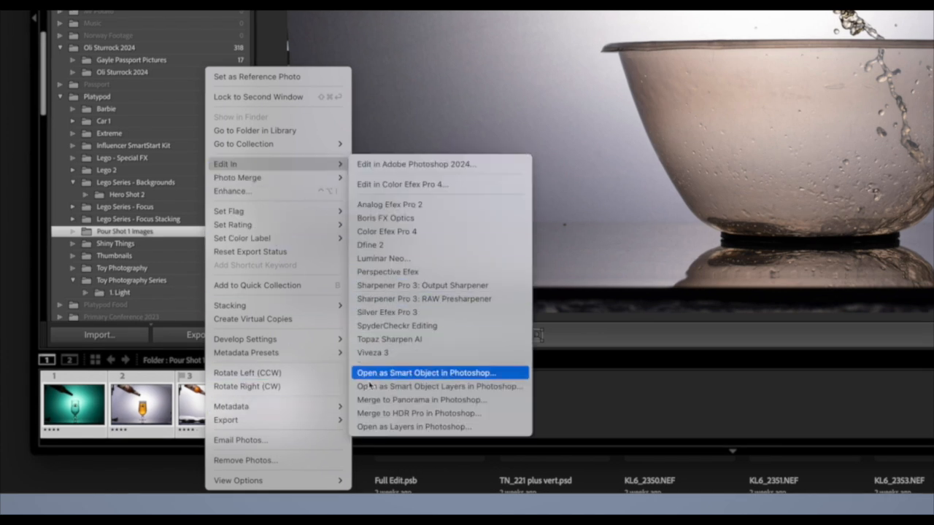
left_click(373, 427)
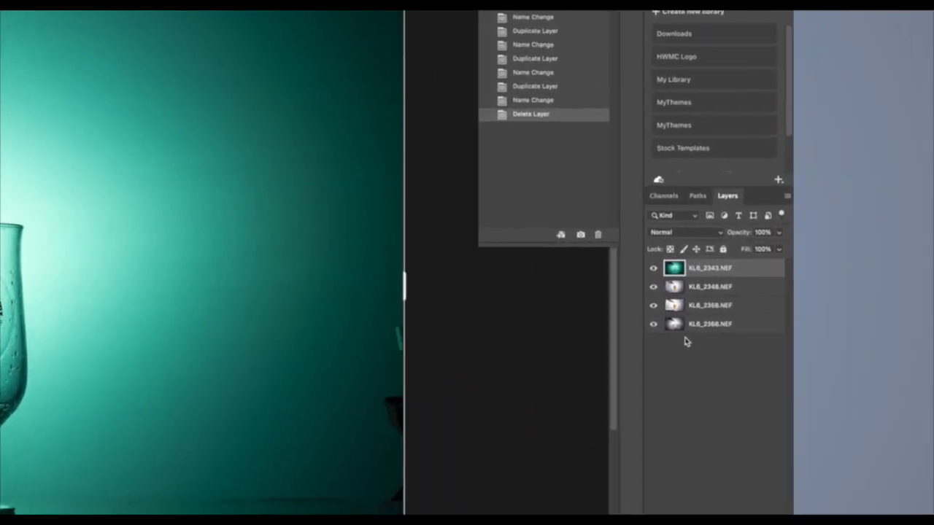
- Rename the top layer Base and hide it, and rename the KL6_2348.NEF layer Beer
double_click(708, 268)
type("Base")
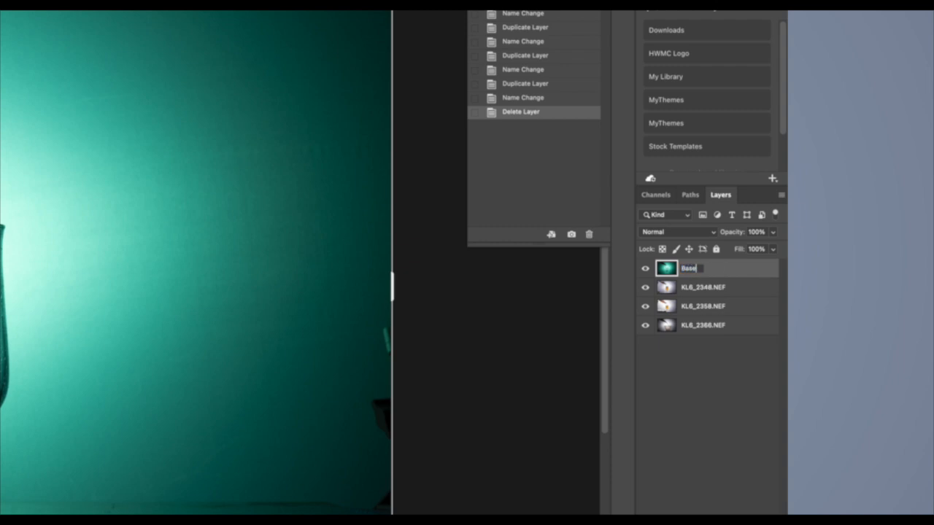
key("Return")
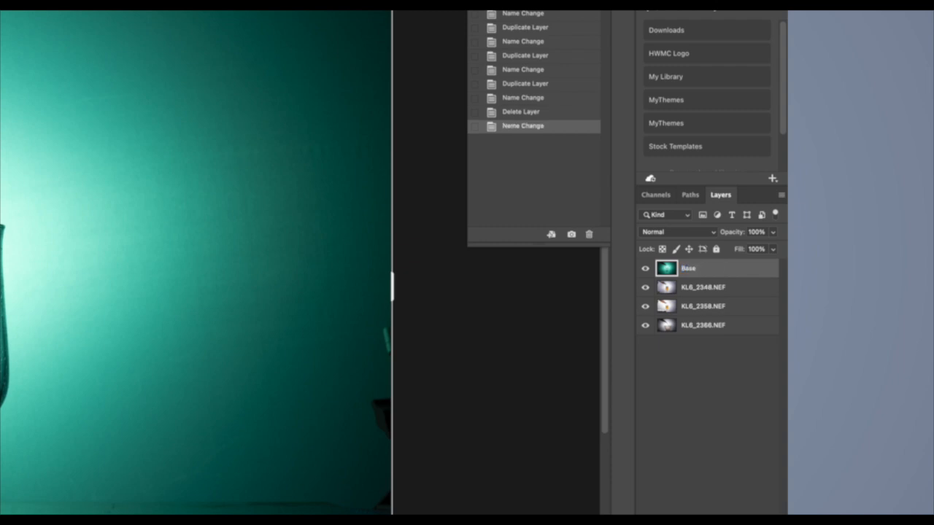
left_click(645, 269)
double_click(693, 288)
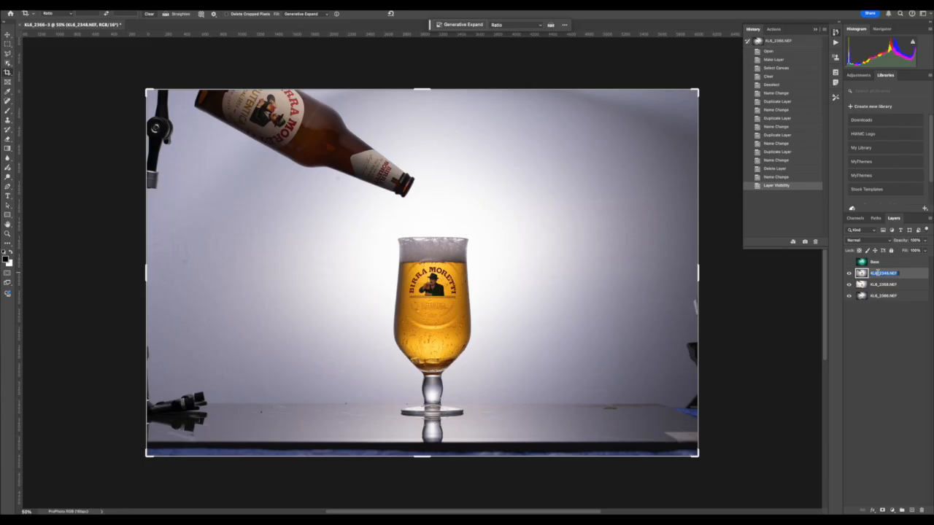
type("Beer")
key("Return")
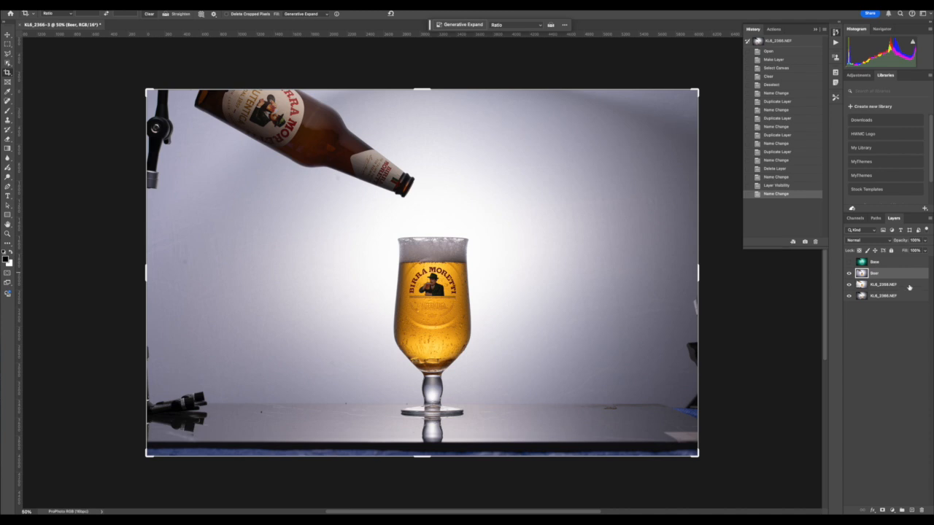
- Hide the Beer layer, and rename the third layer Bottle Glow and the lowest layer Pour
left_click(849, 273)
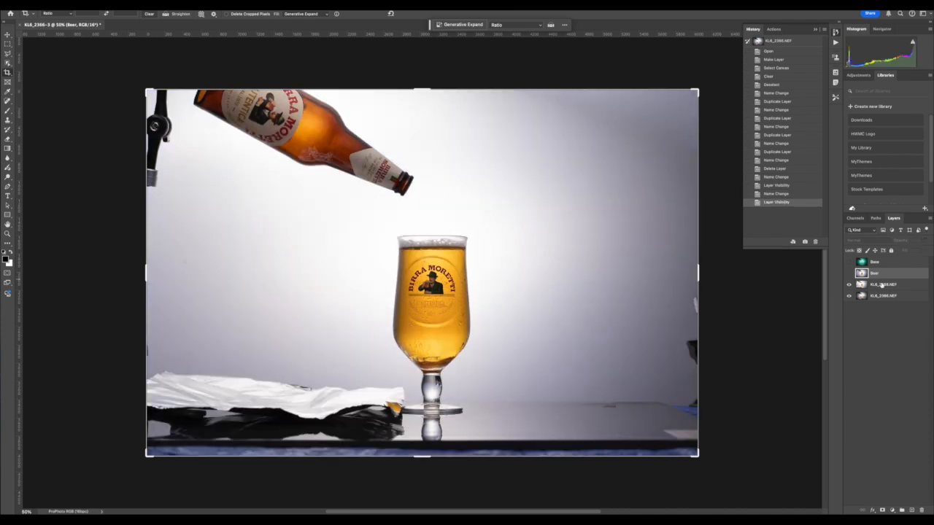
double_click(881, 284)
type("Bottle Glow")
key("Return")
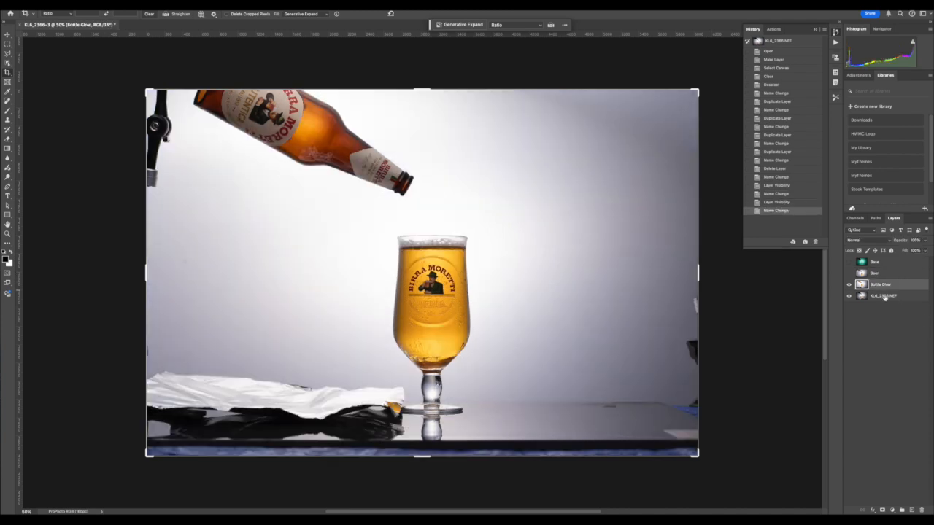
double_click(882, 295)
type("Bour")
key("Return")
- Make the Bottle Glow, Beer and Base layers visible and hide the Pour layer
left_click(849, 284)
left_click(848, 284)
left_click(849, 274)
left_click(849, 262)
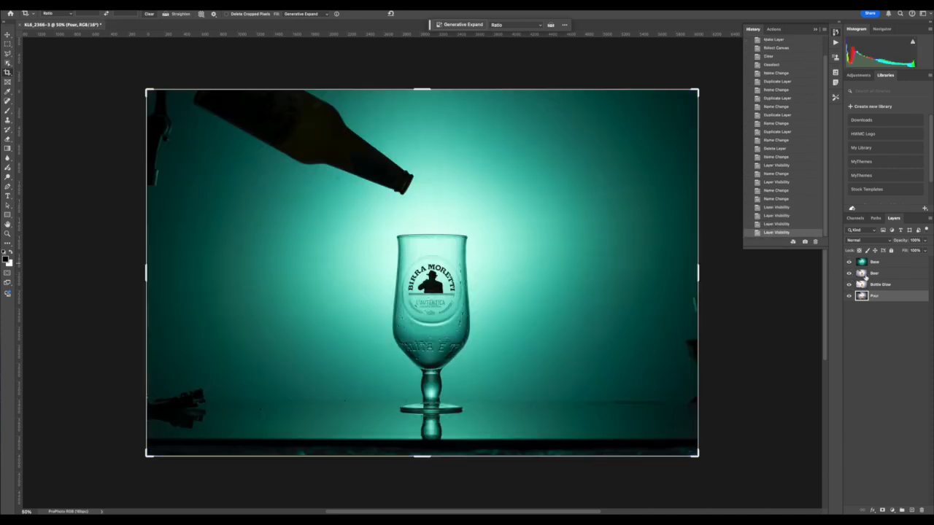
left_click(850, 295)
- Auto-align the Base, Beer and Bottle Glow layers with Auto projection, and compare their alignment by toggling layer visibility
left_click(906, 285)
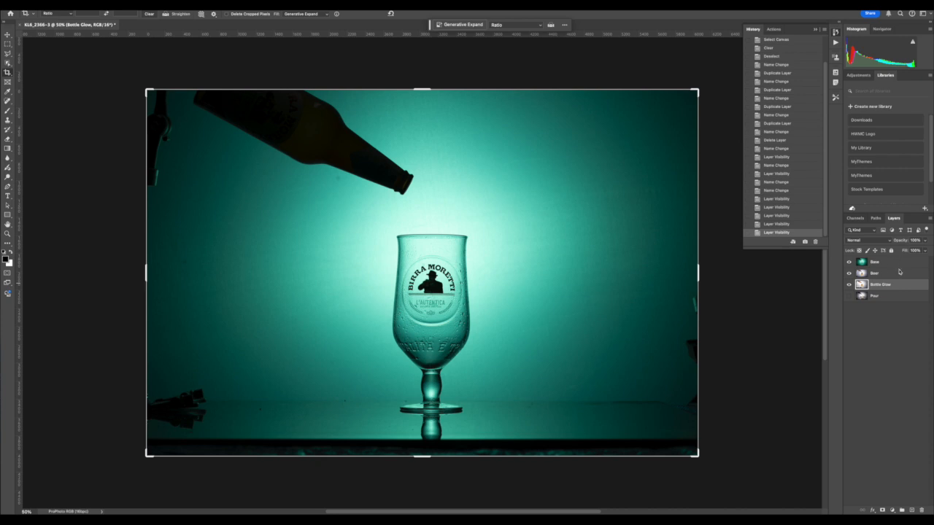
left_click(899, 264)
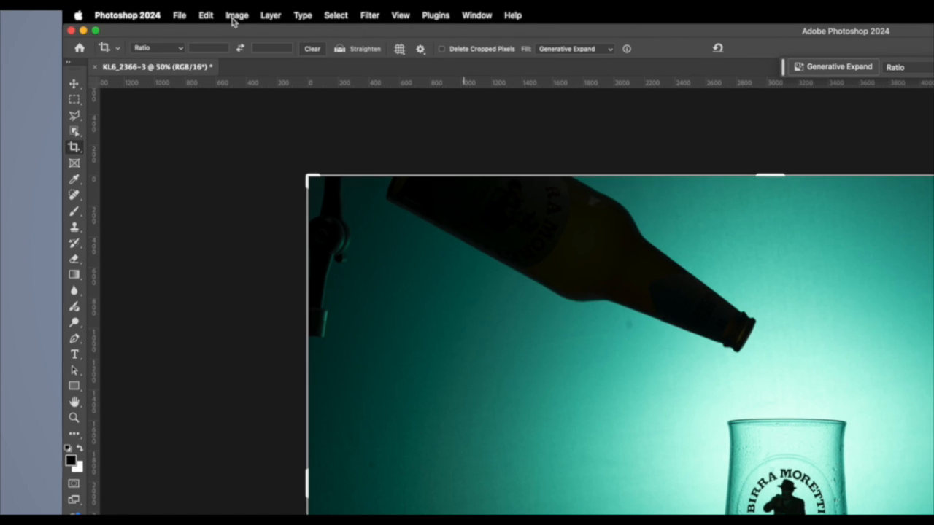
left_click(211, 17)
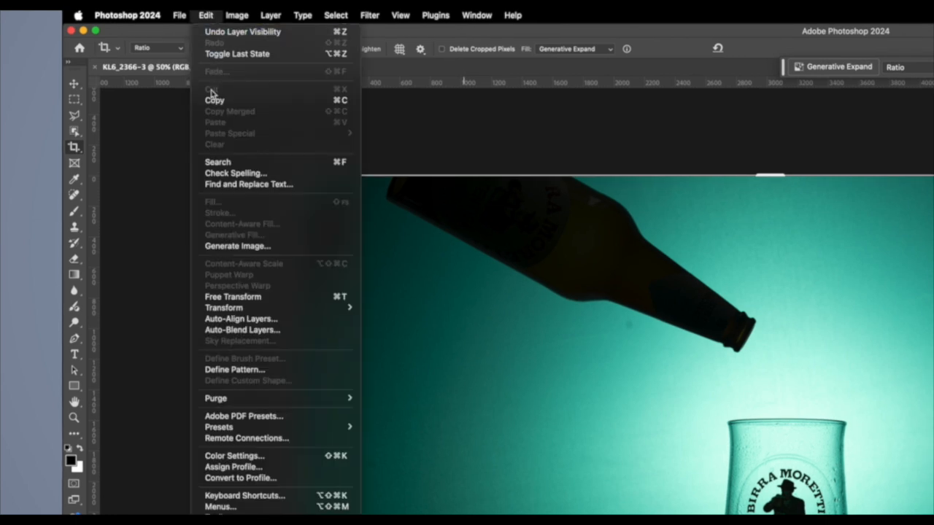
left_click(225, 319)
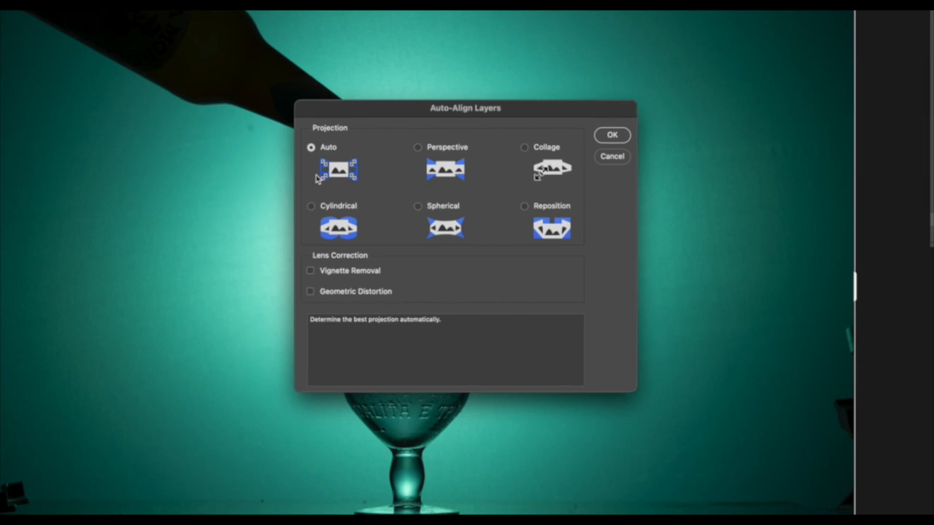
left_click(605, 137)
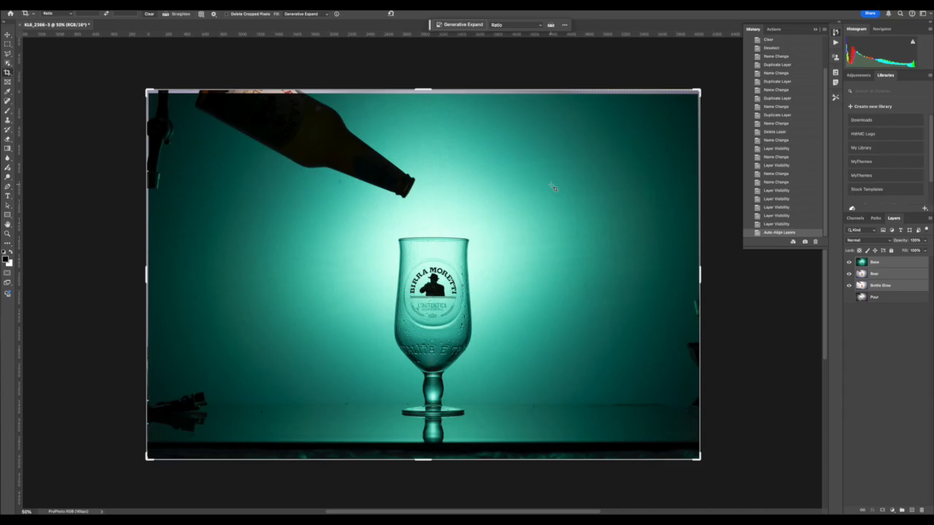
left_click(849, 262)
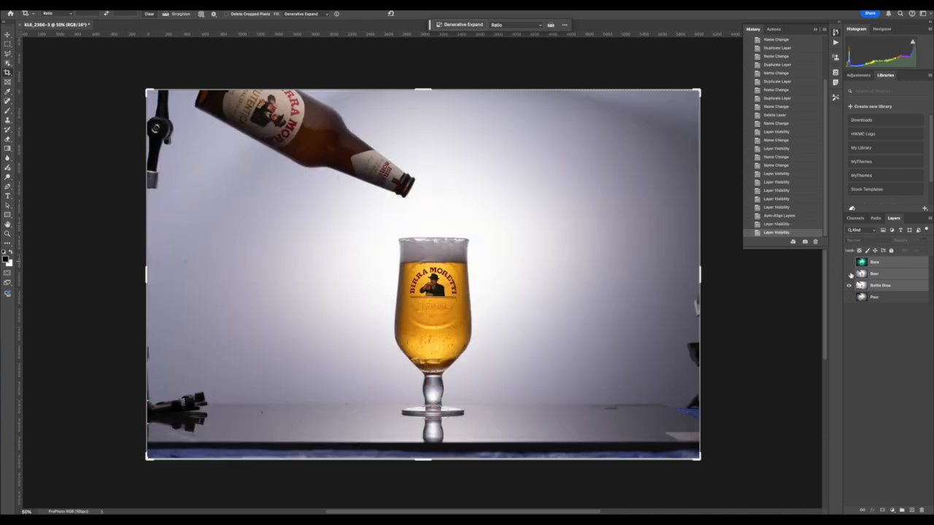
left_click(849, 274)
left_click(850, 274)
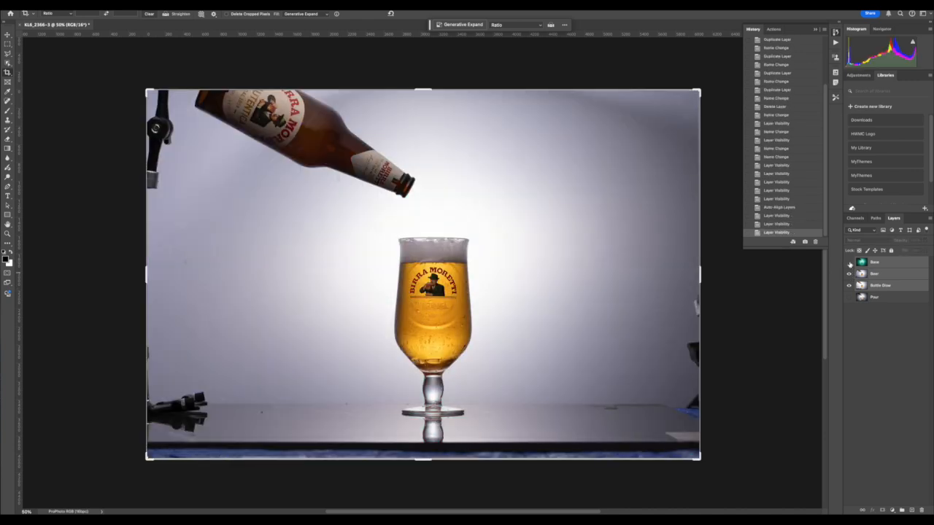
left_click(849, 262)
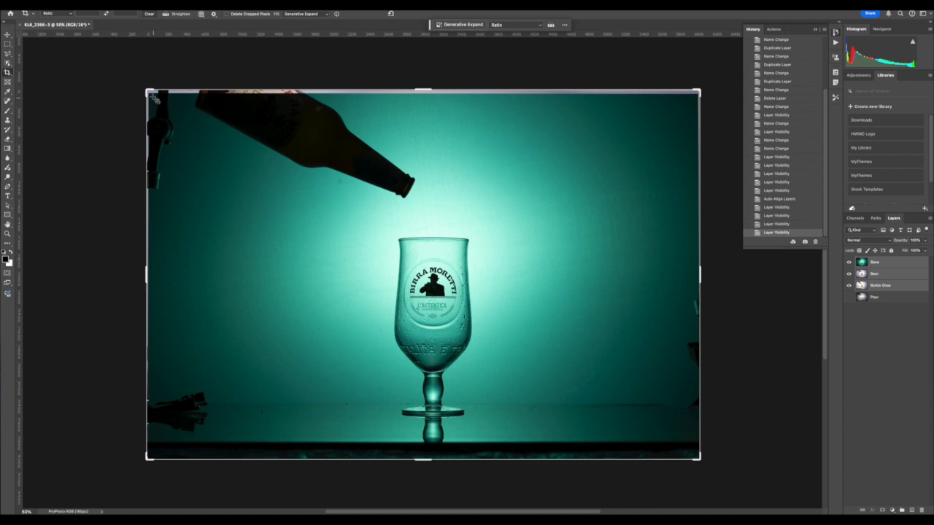
- Crop the image slightly inward on all sides to cut off the uneven edges and the table's front edge
left_click_drag(148, 90, 154, 94)
left_click_drag(691, 454, 679, 441)
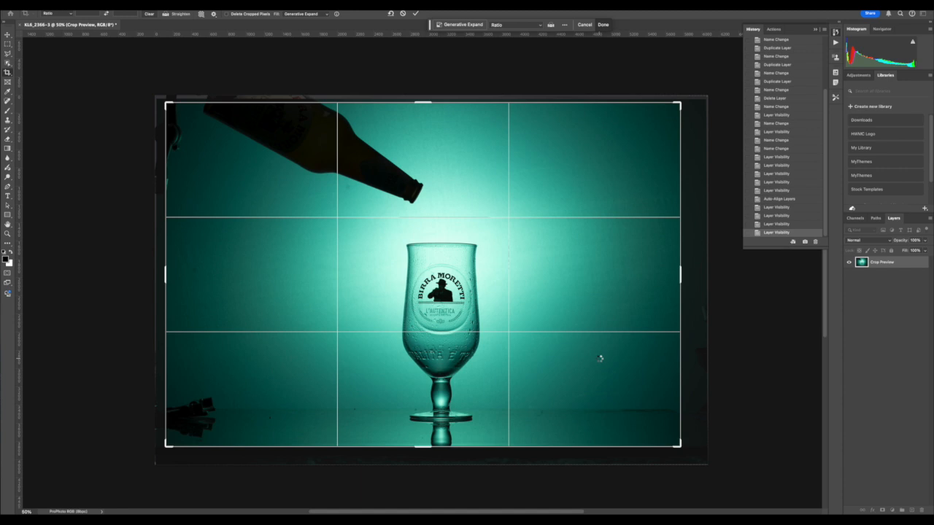
key("Return")
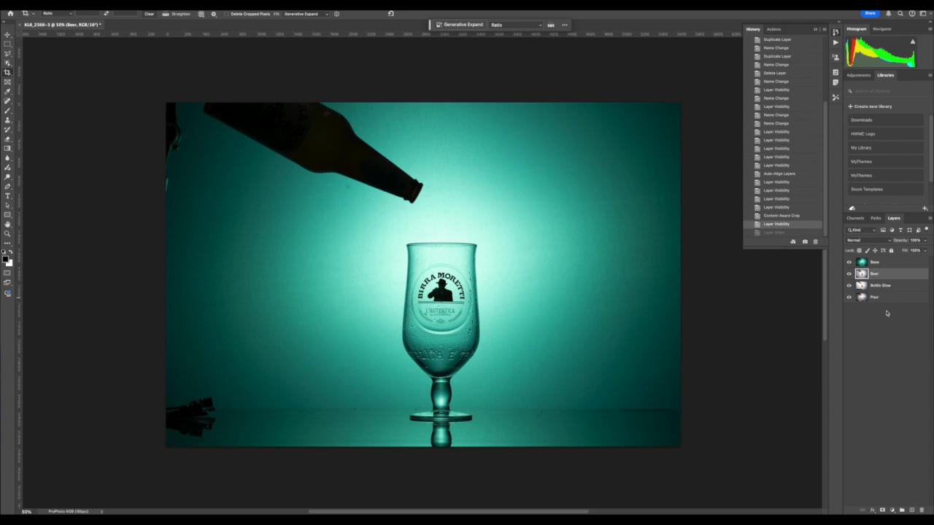
- Reorder the layers from top to bottom as Pour, Bottle Glow, Beer and Base
left_click_drag(875, 297, 881, 258)
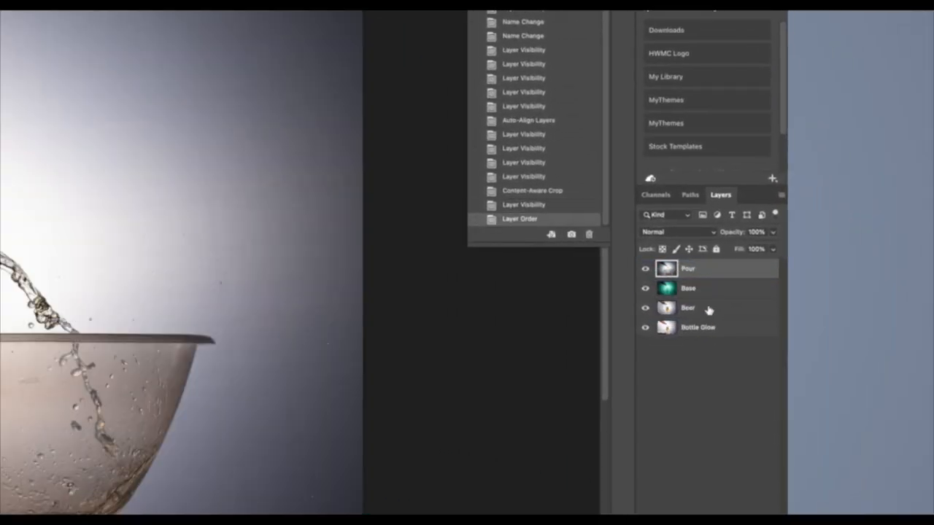
left_click_drag(712, 329, 709, 289)
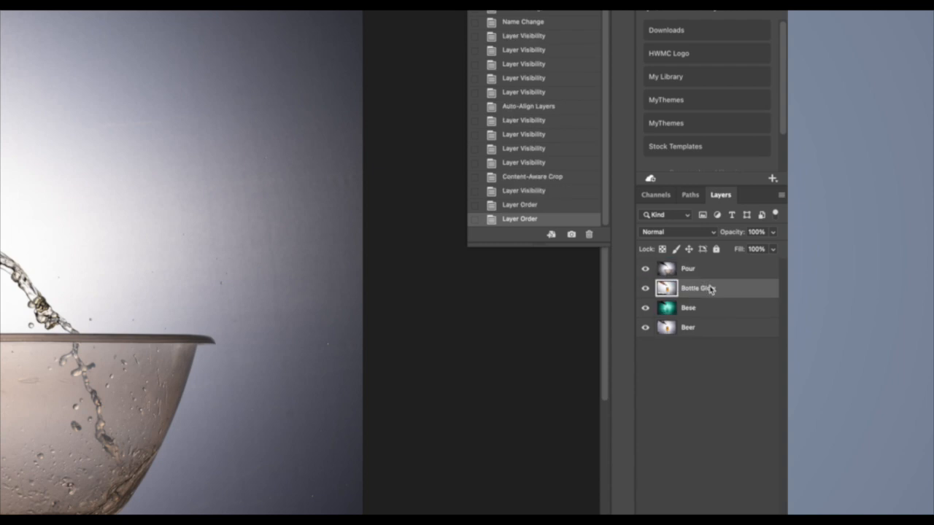
left_click_drag(710, 332, 710, 308)
- Remove the dust spots from the background and tabletop of the Base layer with the Spot Healing Brush
left_click(715, 331)
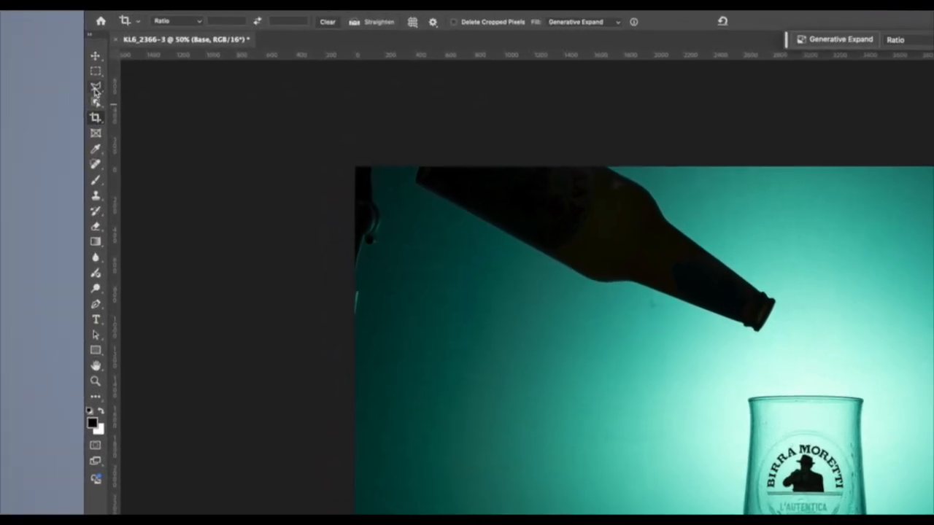
left_click(95, 164)
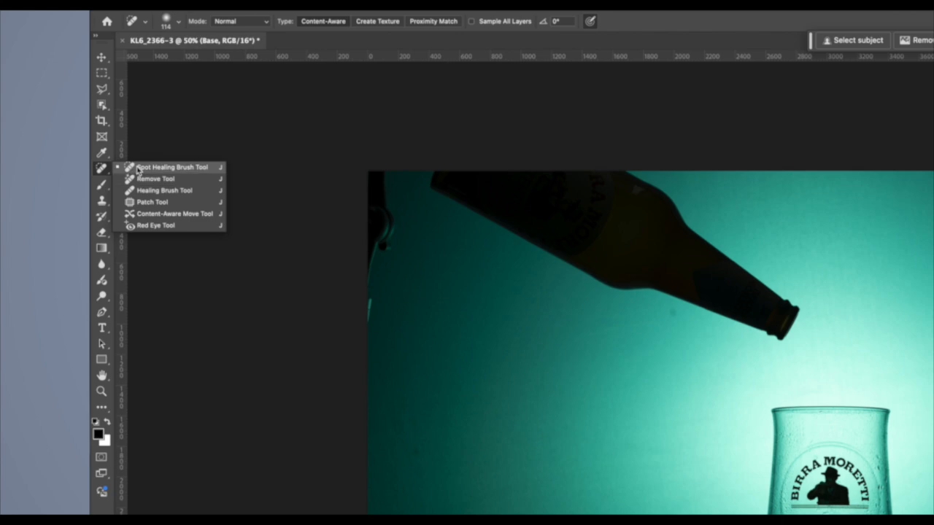
left_click(139, 169)
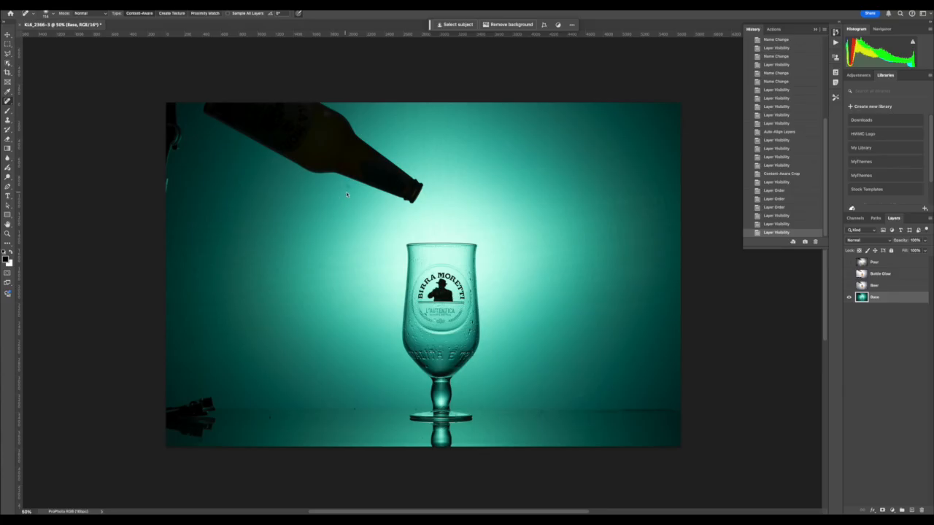
left_click(354, 409)
left_click(331, 417)
left_click(269, 418)
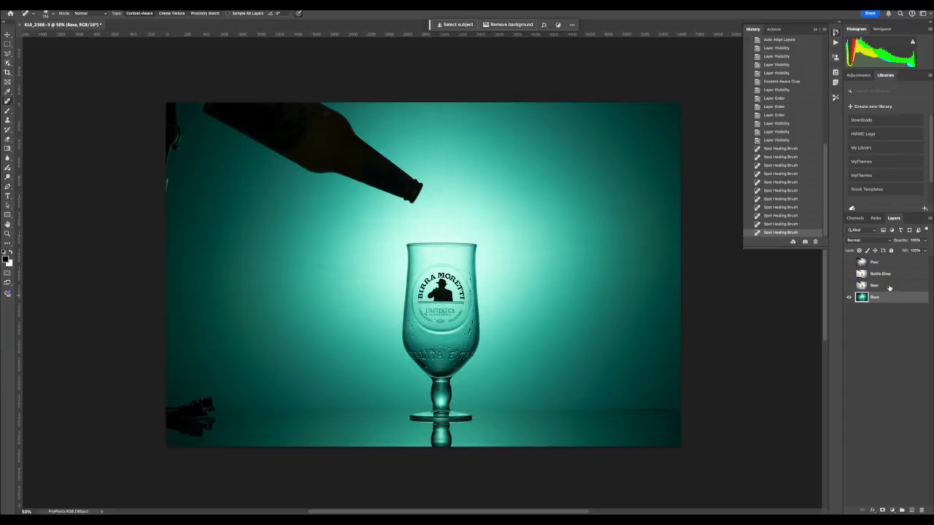
- Show the Beer layer and select its full beer glass with the Object Selection Tool
left_click(889, 288)
left_click(849, 285)
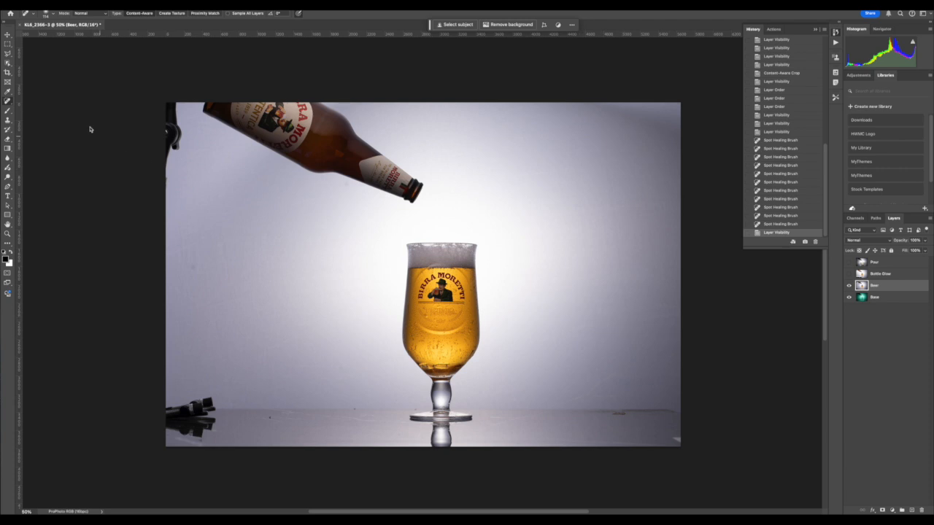
right_click(8, 63)
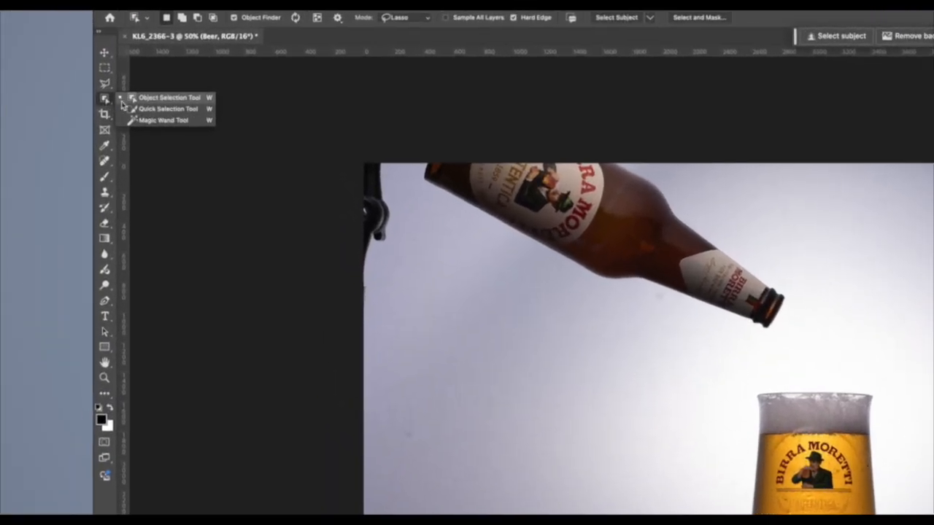
left_click(176, 100)
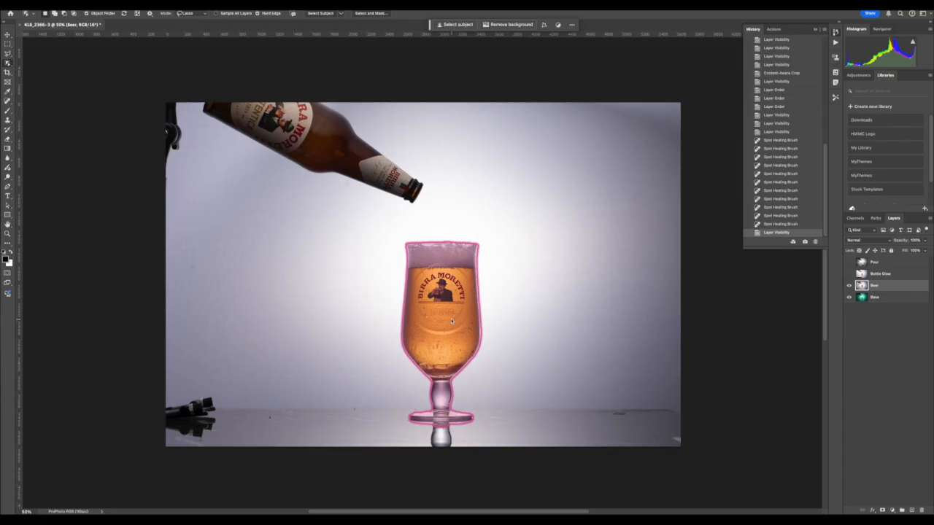
left_click(435, 367)
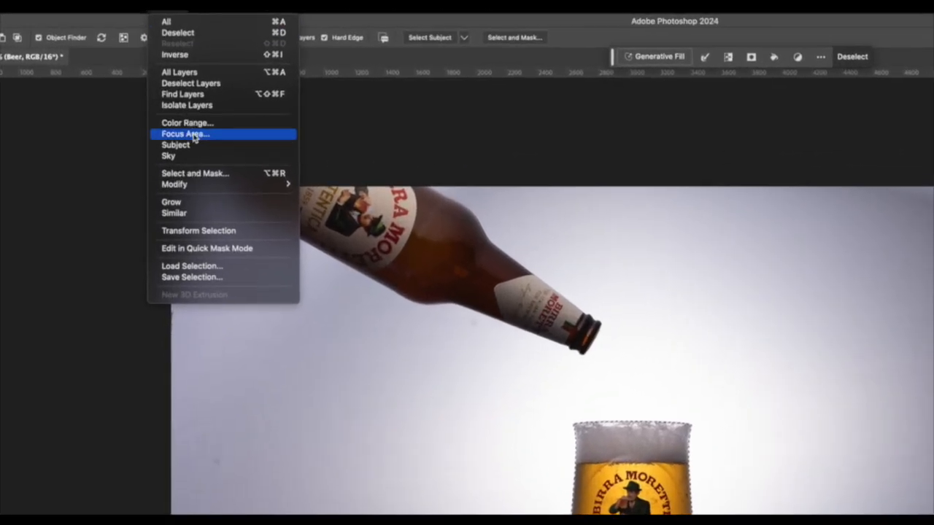
- Contract the beer glass selection by 5 pixels and add it as a layer mask on the Beer layer
mouse_move(188, 169)
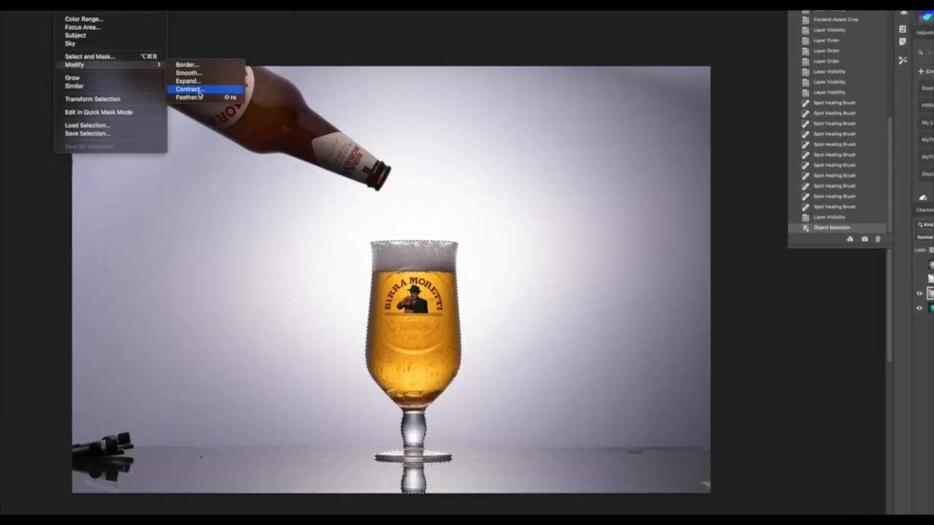
left_click(332, 220)
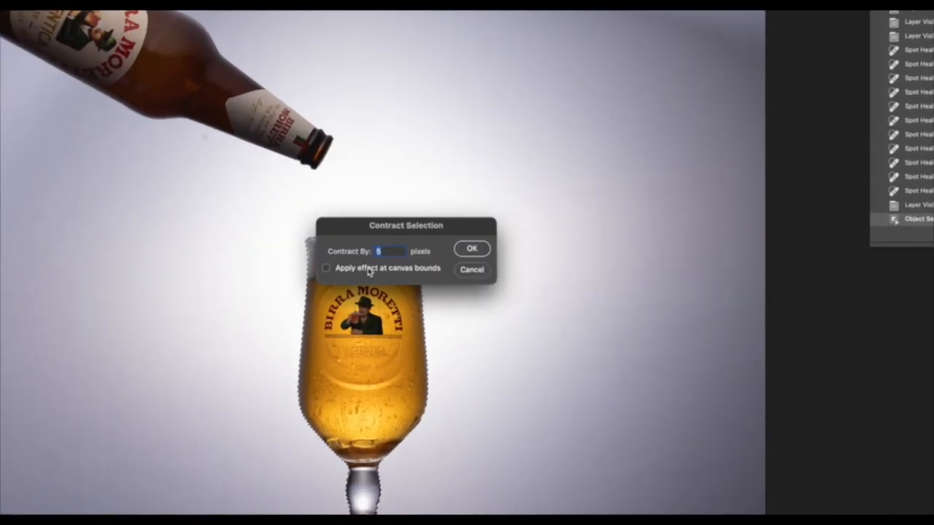
left_click(473, 249)
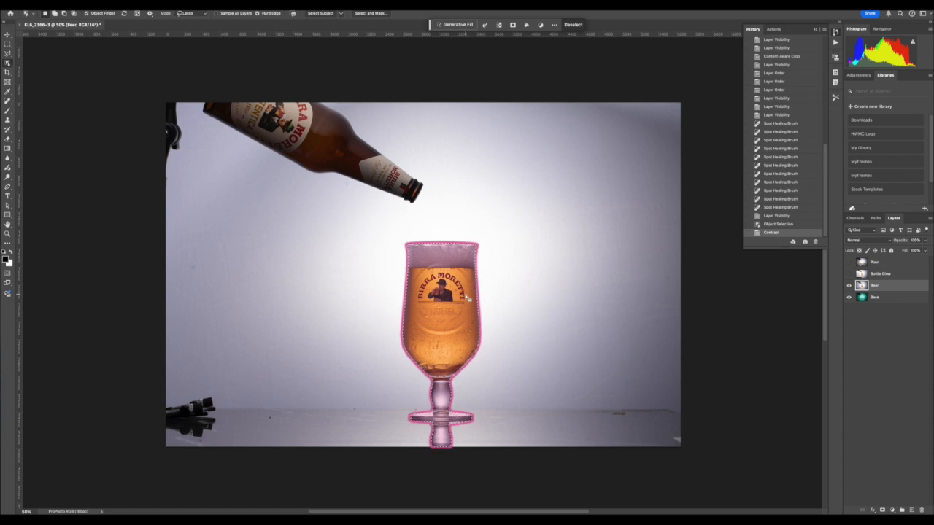
left_click(882, 510)
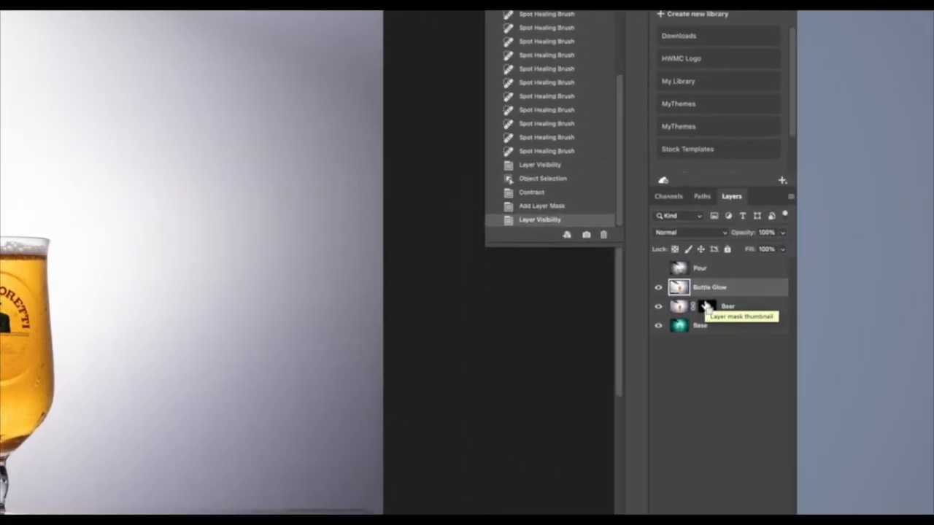
- Duplicate the Bottle Glow layer, name the copy Label and hide it
key("ctrl+j")
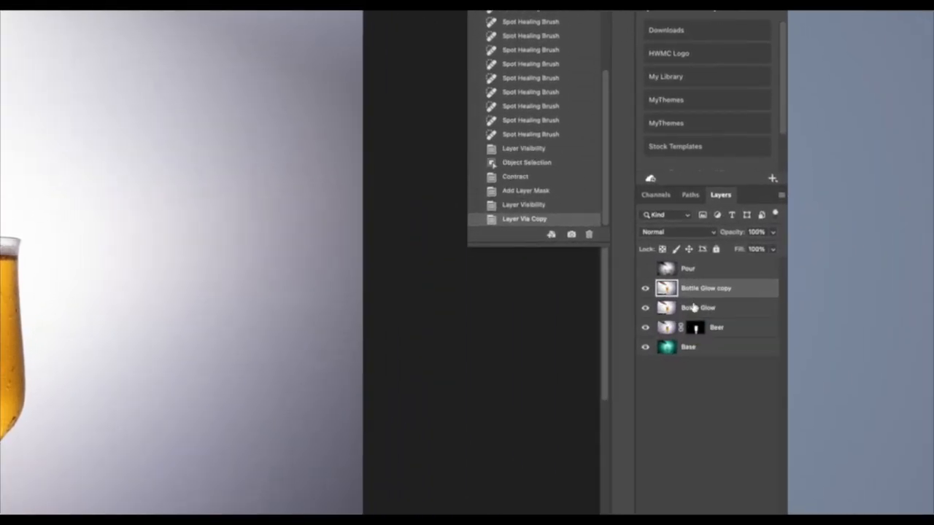
double_click(707, 288)
type("Label")
key("Return")
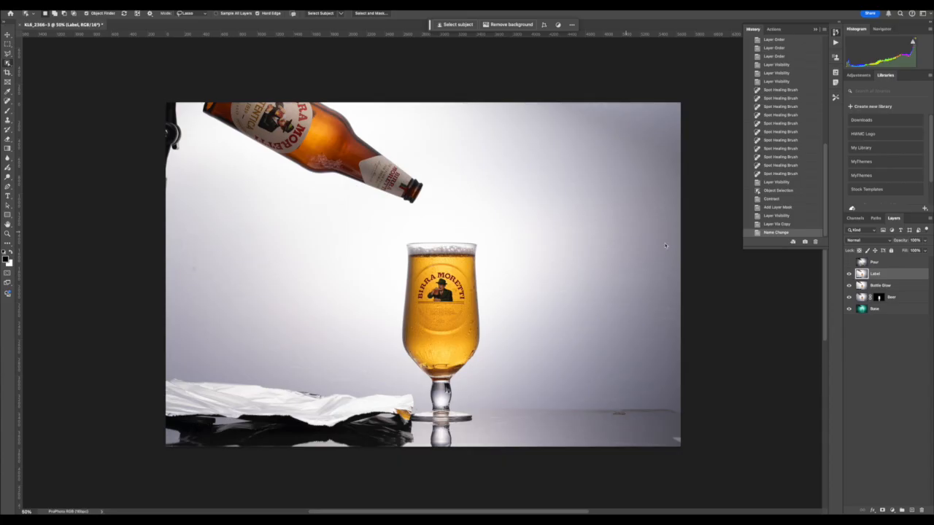
left_click(848, 274)
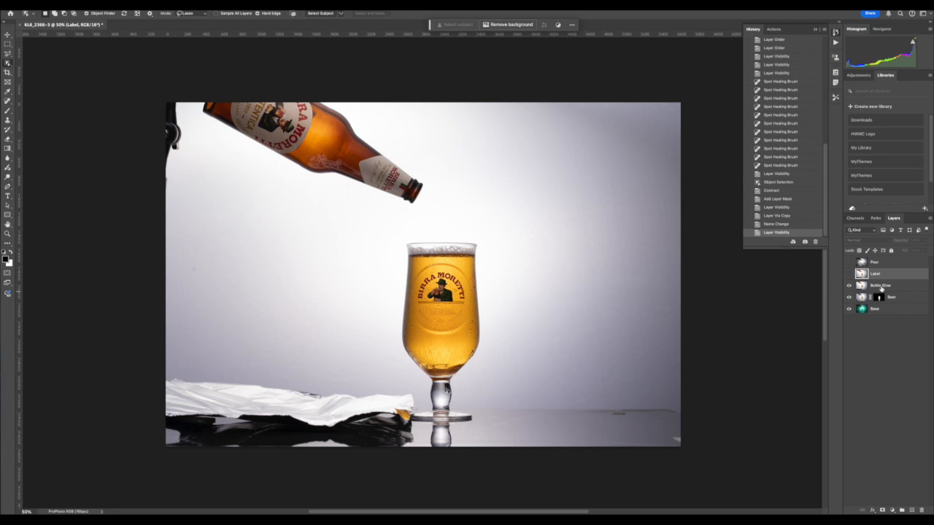
- Select the whole bottle on the Bottle Glow layer with the Object Selection Tool, including its missed lower edges
left_click(883, 285)
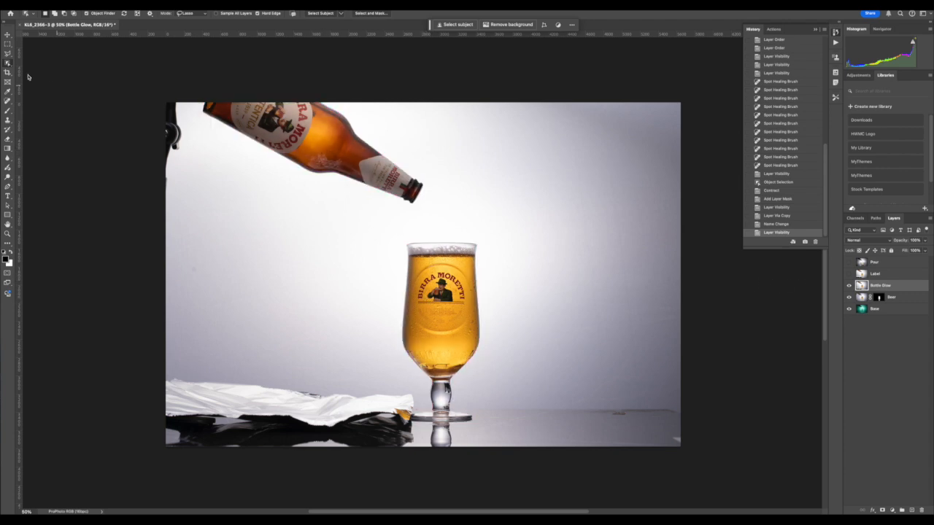
left_click(324, 151)
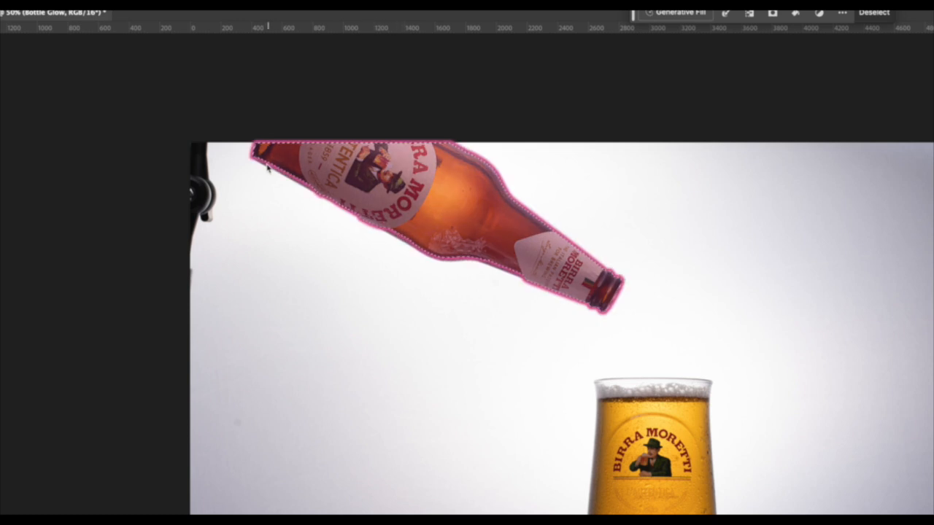
mouse_move(255, 157)
left_mouse_down()
mouse_move(404, 252)
mouse_move(445, 267)
mouse_move(390, 219)
mouse_move(284, 162)
mouse_move(263, 161)
left_mouse_up()
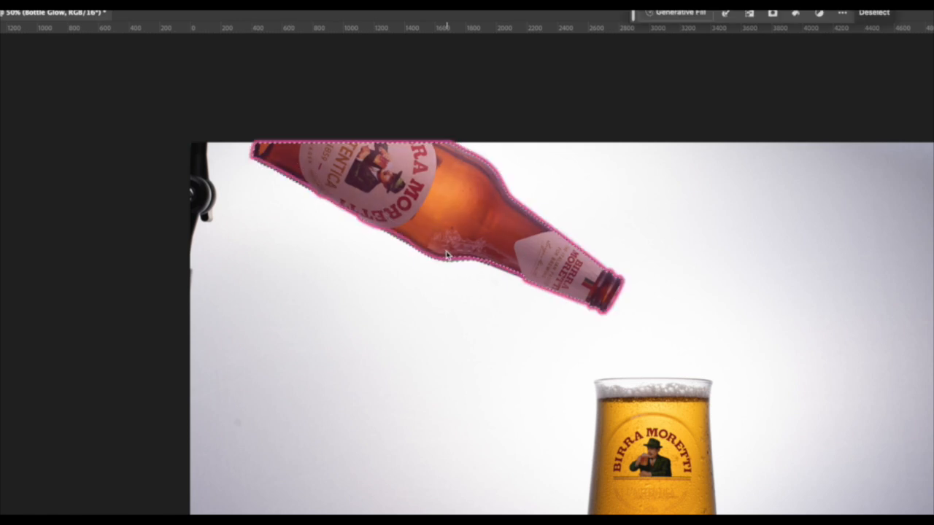
mouse_move(438, 256)
left_mouse_down()
mouse_move(532, 286)
mouse_move(456, 252)
mouse_move(438, 257)
left_mouse_up()
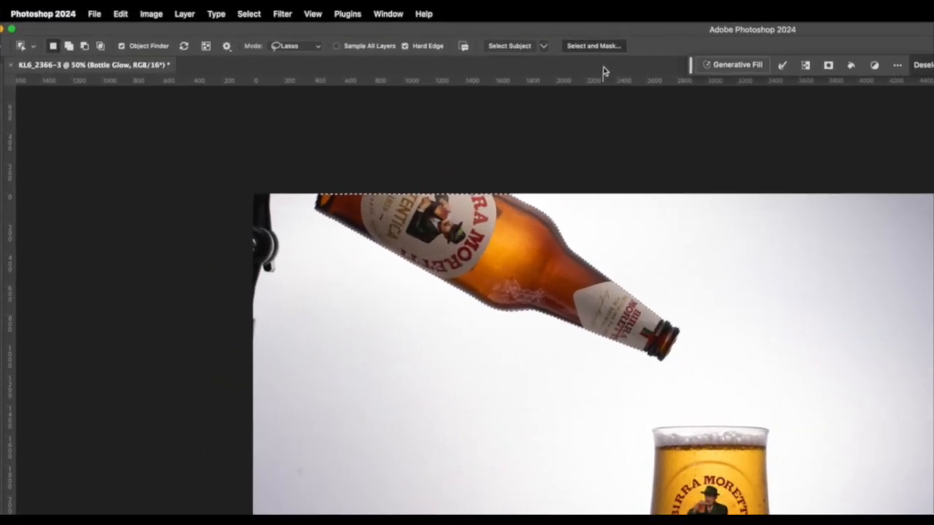
- Refine the bottle selection in Select and Mask with Smooth 42, Feather 5.3 px and Shift Edge -20%, previewed On Layers
left_click(593, 46)
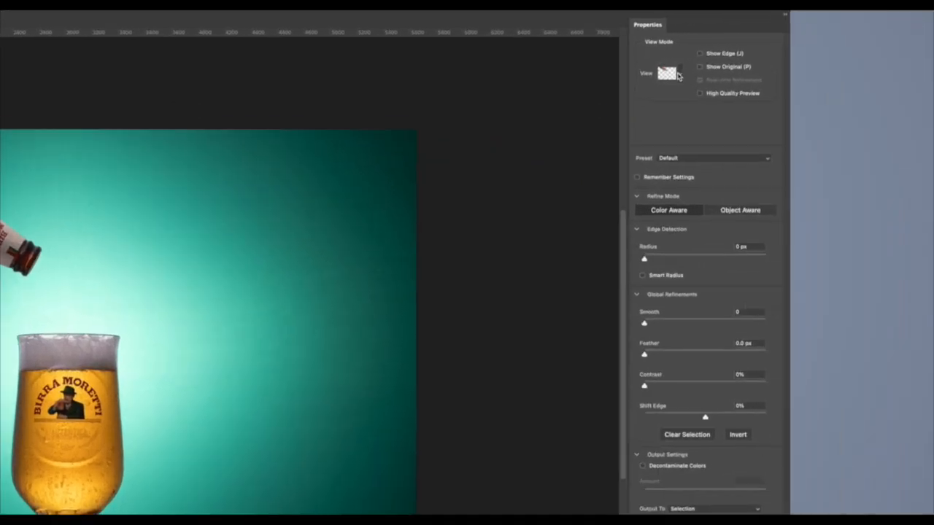
left_click(588, 80)
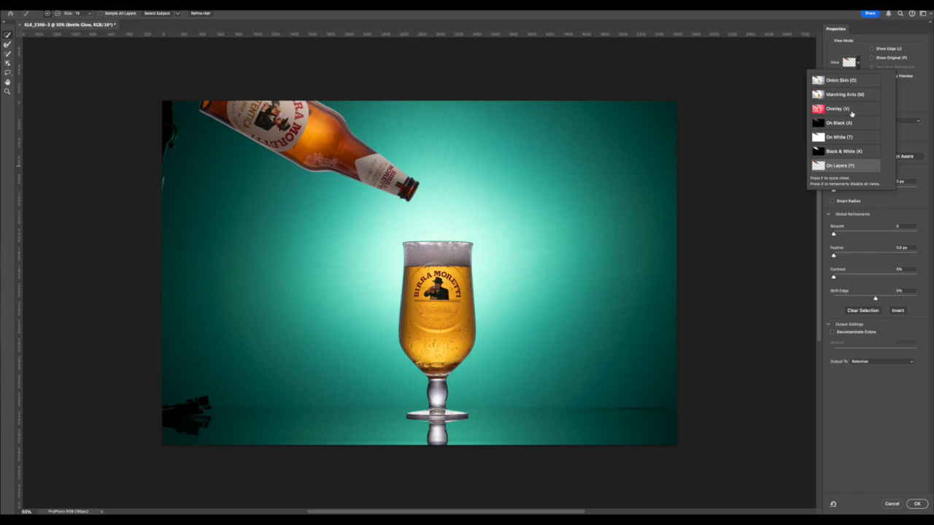
left_click(577, 156)
left_click(905, 102)
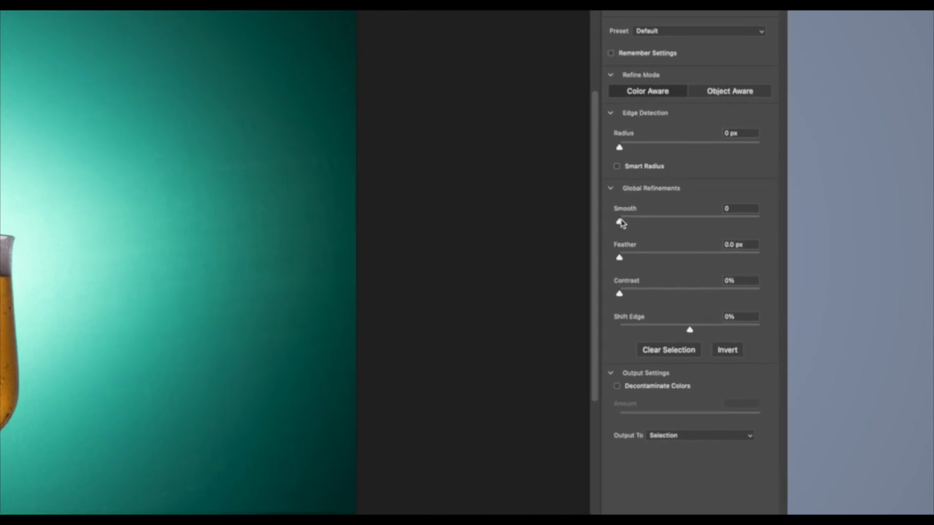
left_click_drag(623, 226, 678, 236)
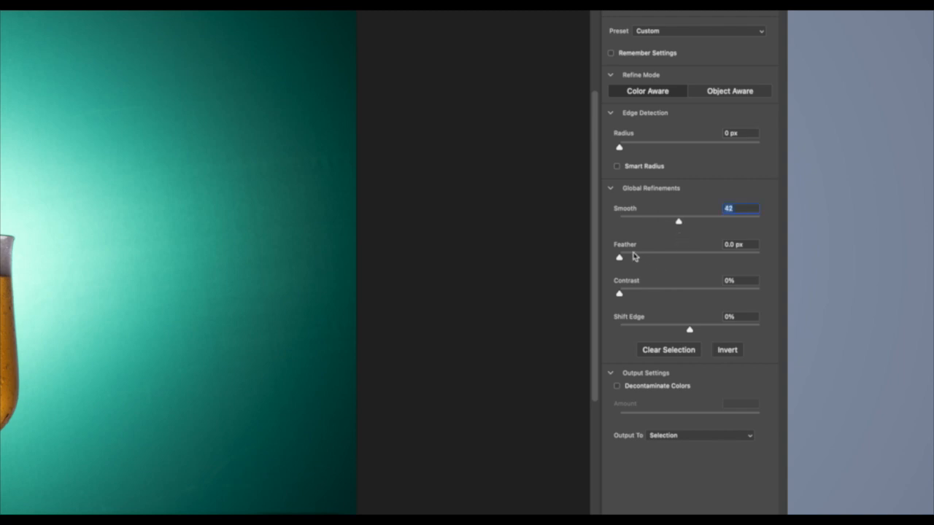
left_click_drag(621, 258, 659, 268)
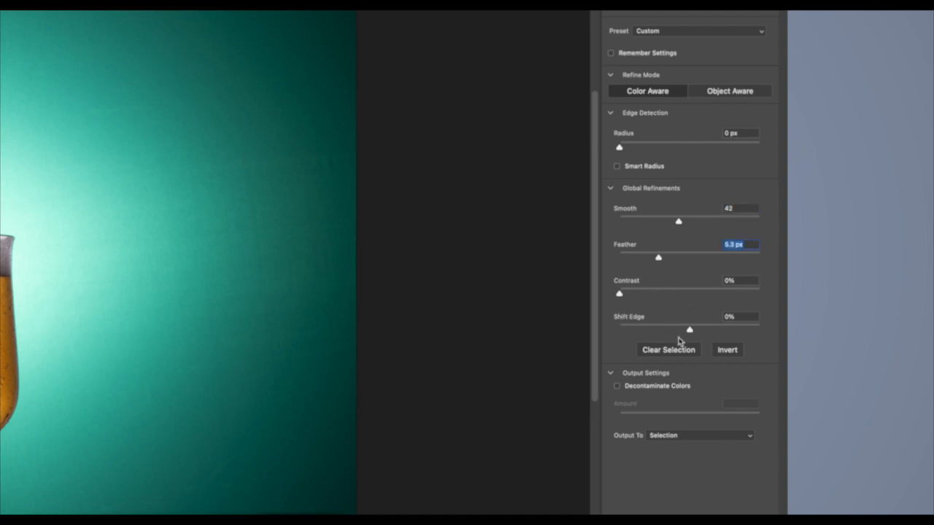
left_click_drag(691, 331, 676, 331)
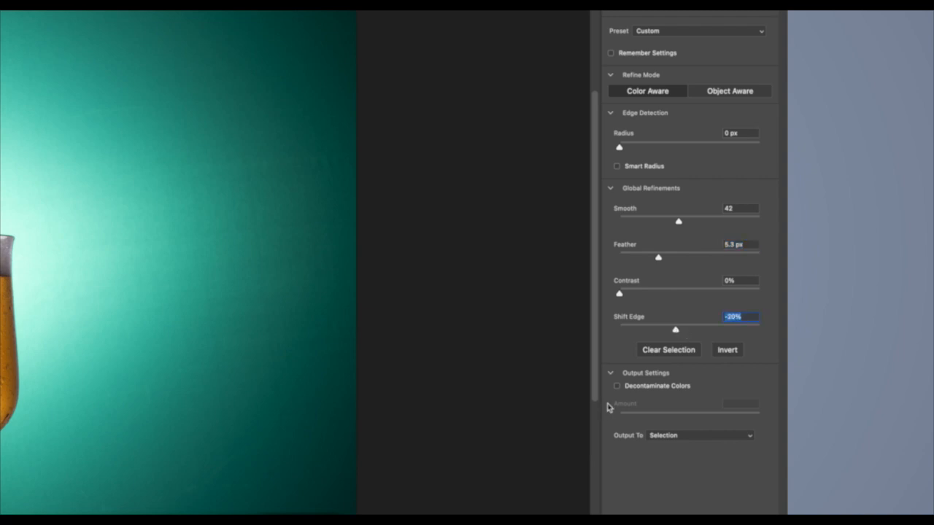
- Decontaminate the selection's colors at 100% and output the bottle to a new layer with a layer mask
left_click(617, 387)
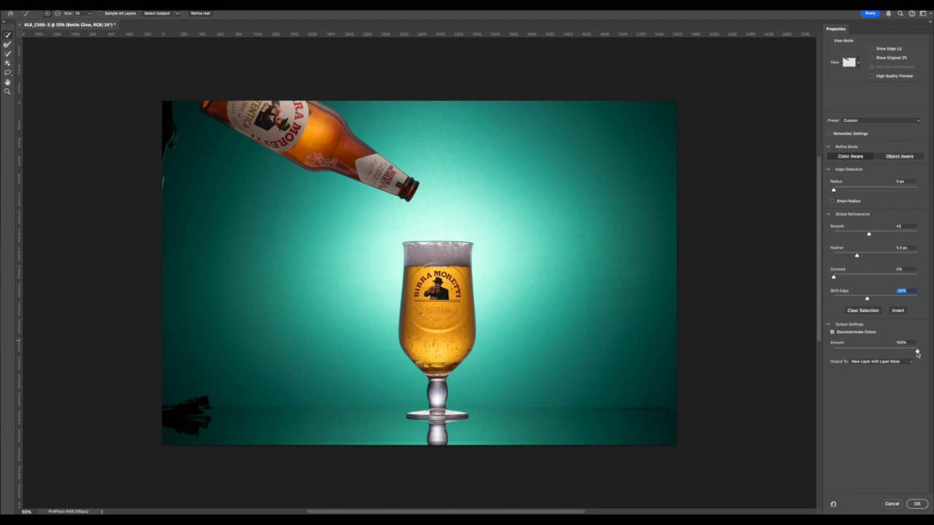
left_click(872, 362)
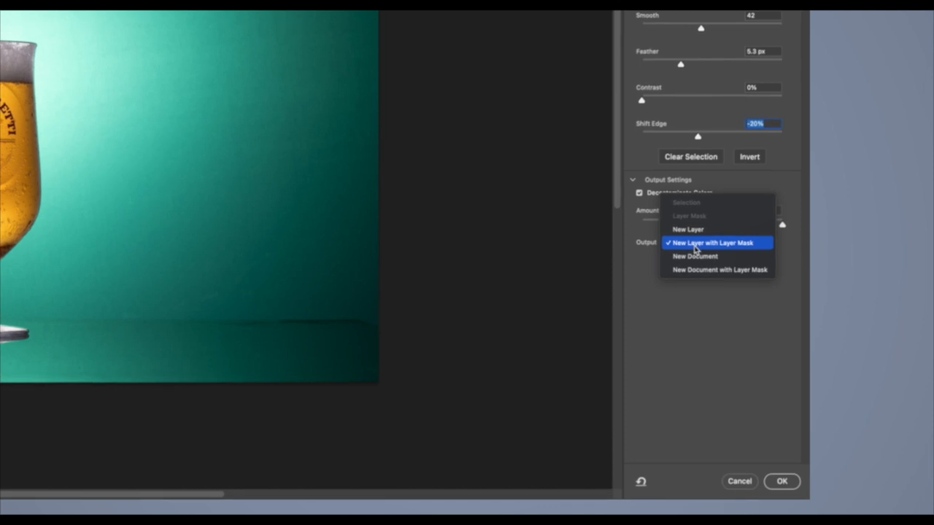
left_click(694, 250)
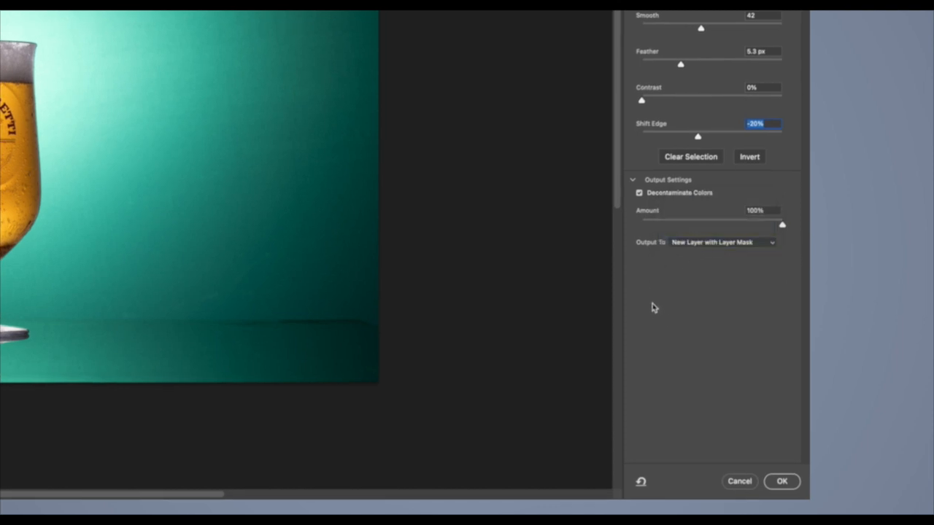
left_click(702, 247)
left_click(701, 246)
left_click(780, 482)
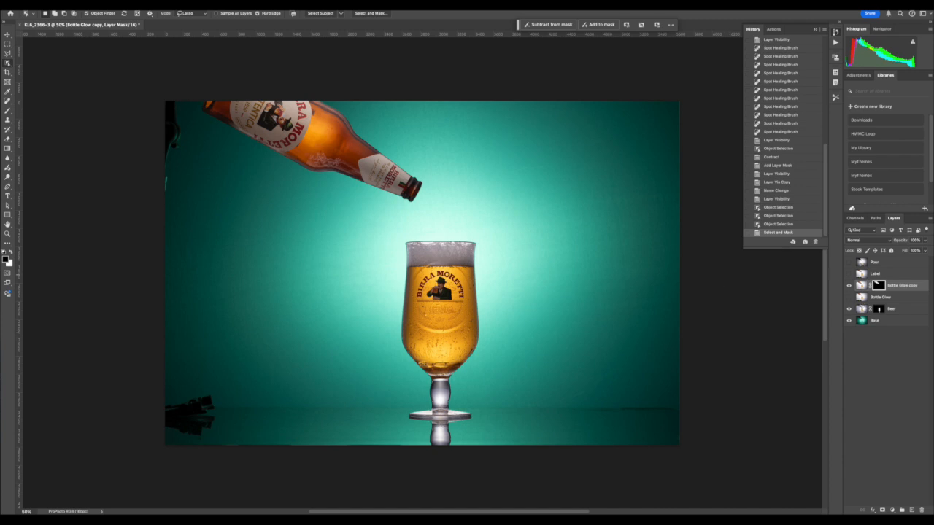
- Lower the opacity of the masked Bottle Glow copy layer to 60%
left_click(848, 311)
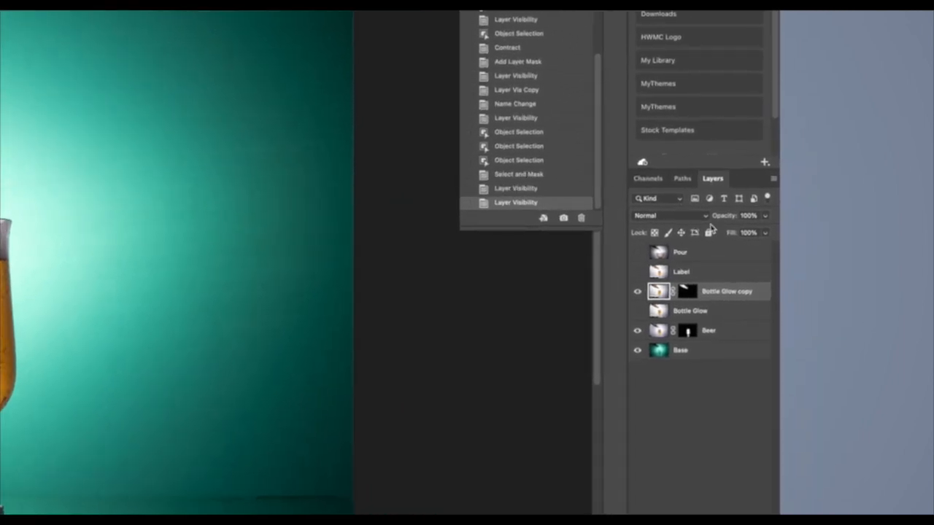
left_click(766, 217)
left_click_drag(766, 231, 762, 232)
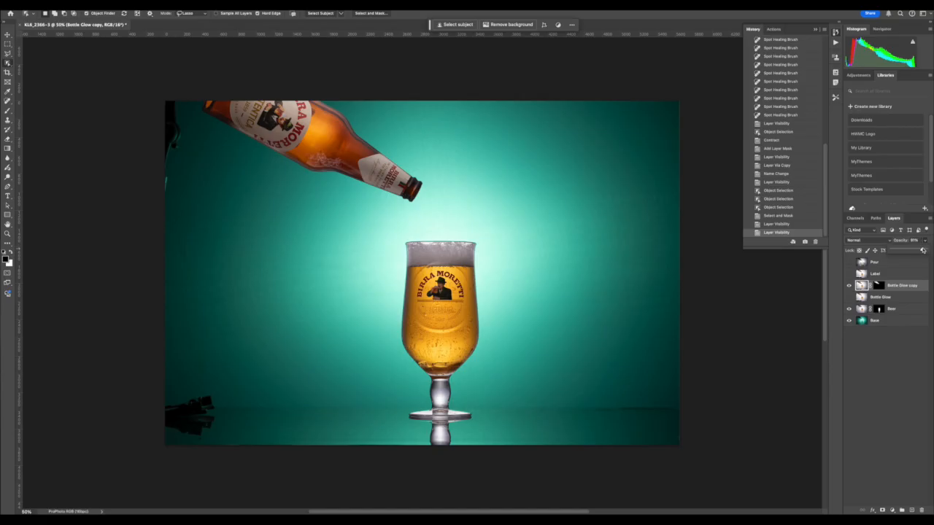
mouse_move(916, 250)
left_mouse_down()
mouse_move(883, 242)
mouse_move(924, 258)
left_mouse_up()
left_click_drag(823, 219, 818, 219)
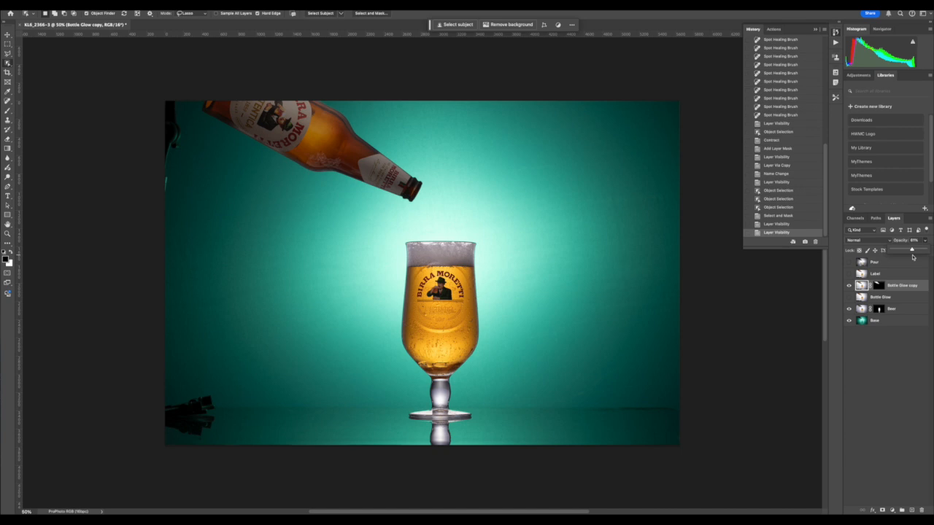
left_click_drag(912, 255, 915, 256)
left_click_drag(913, 256, 912, 256)
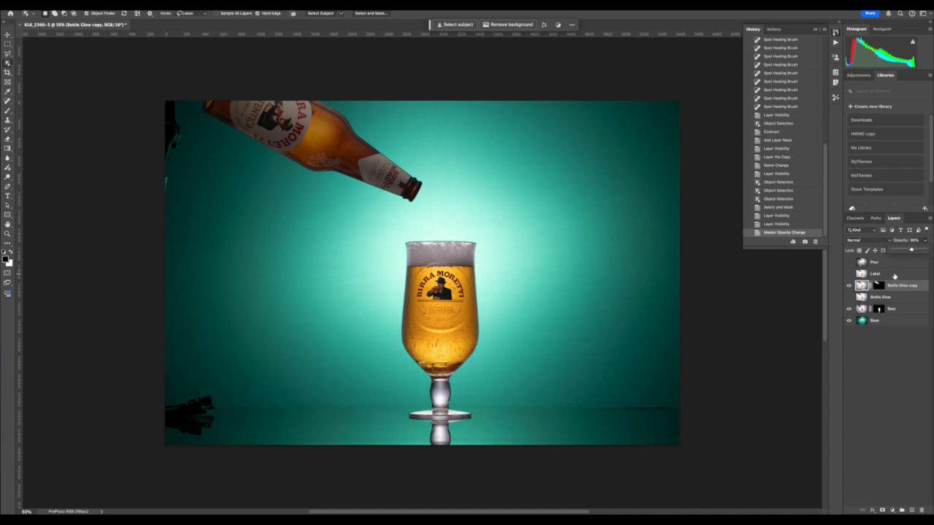
- Show the Label layer and add a black layer mask that hides all of it
left_click(895, 274)
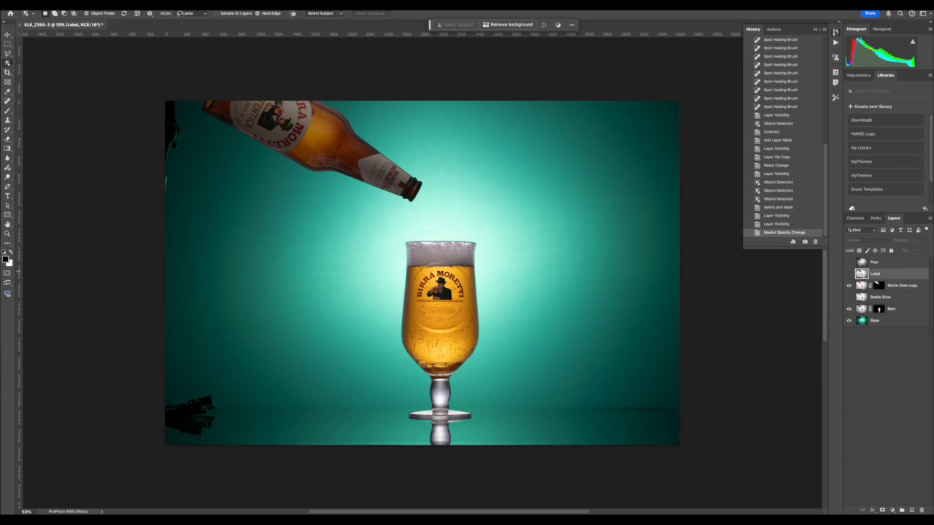
left_click(848, 273)
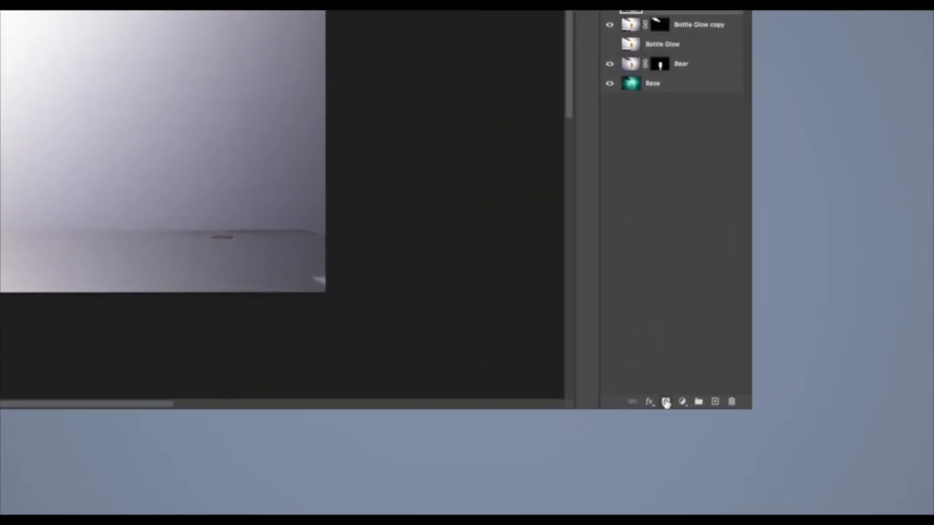
left_click(665, 403)
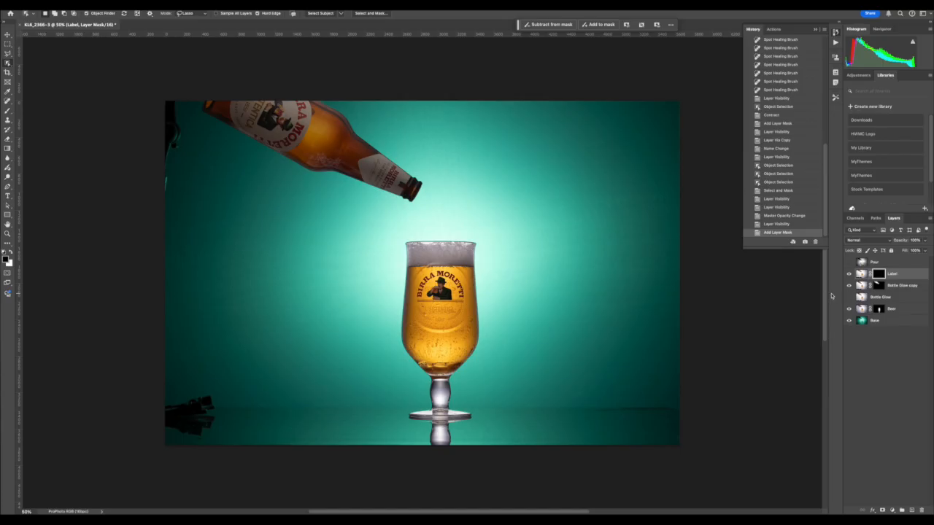
- Set up the Brush tool with white as the foreground color and a flow of 31%
key("b")
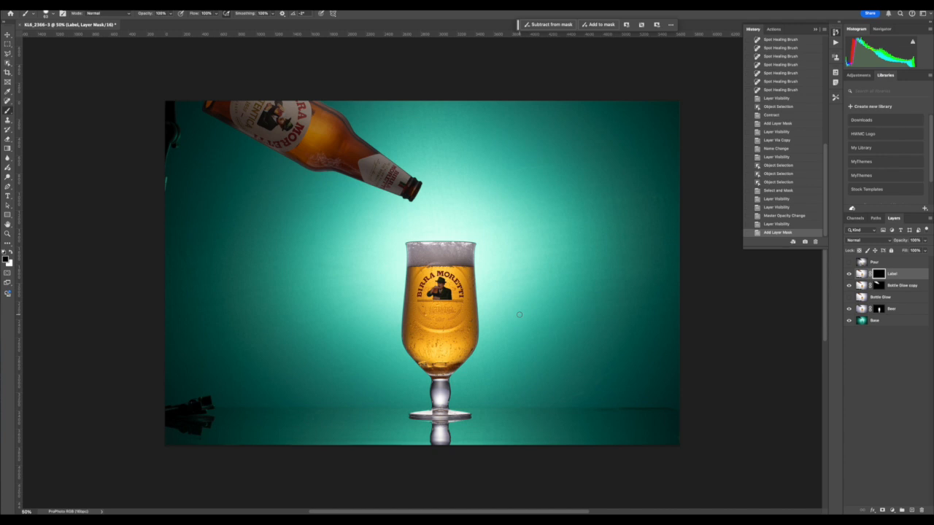
key("x")
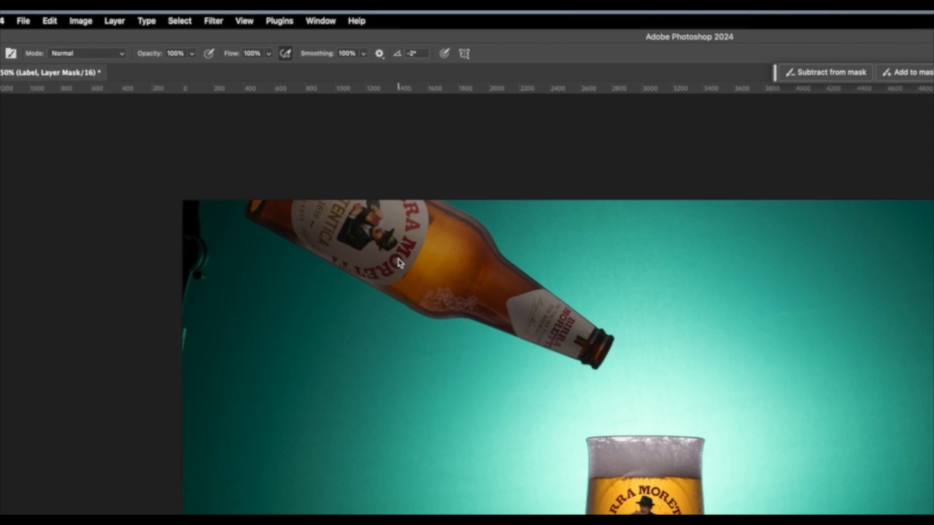
left_click_drag(398, 260, 408, 260)
left_click(268, 53)
left_click_drag(270, 67, 229, 70)
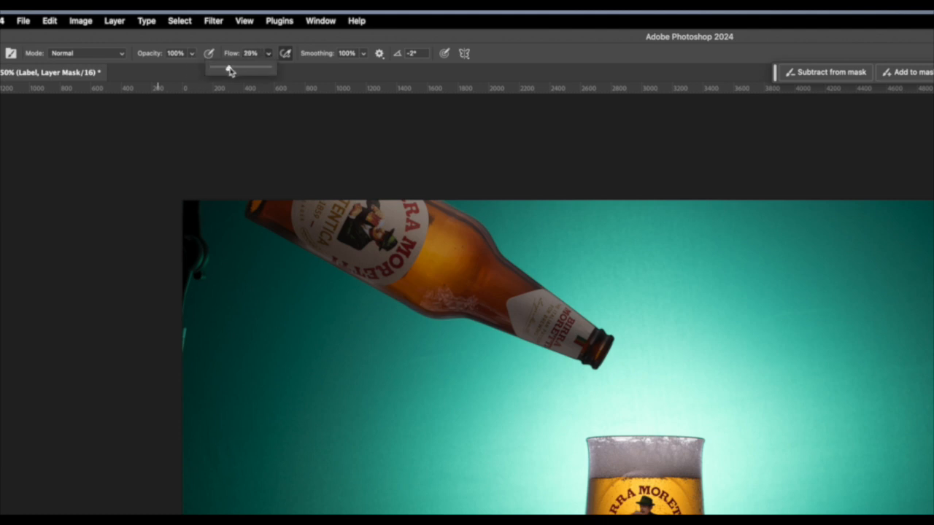
- Paint white on the Label layer's mask over the bottle's large round label to brighten it
mouse_move(370, 226)
left_mouse_down()
mouse_move(391, 211)
mouse_move(315, 205)
mouse_move(307, 221)
mouse_move(332, 241)
mouse_move(350, 237)
mouse_move(338, 227)
mouse_move(397, 216)
mouse_move(401, 237)
mouse_move(408, 203)
mouse_move(406, 239)
mouse_move(415, 210)
mouse_move(392, 255)
mouse_move(411, 235)
mouse_move(390, 263)
mouse_move(407, 245)
mouse_move(358, 262)
mouse_move(379, 264)
mouse_move(330, 244)
mouse_move(365, 257)
mouse_move(372, 250)
mouse_move(344, 247)
mouse_move(350, 257)
mouse_move(344, 241)
mouse_move(339, 267)
mouse_move(365, 86)
left_mouse_up()
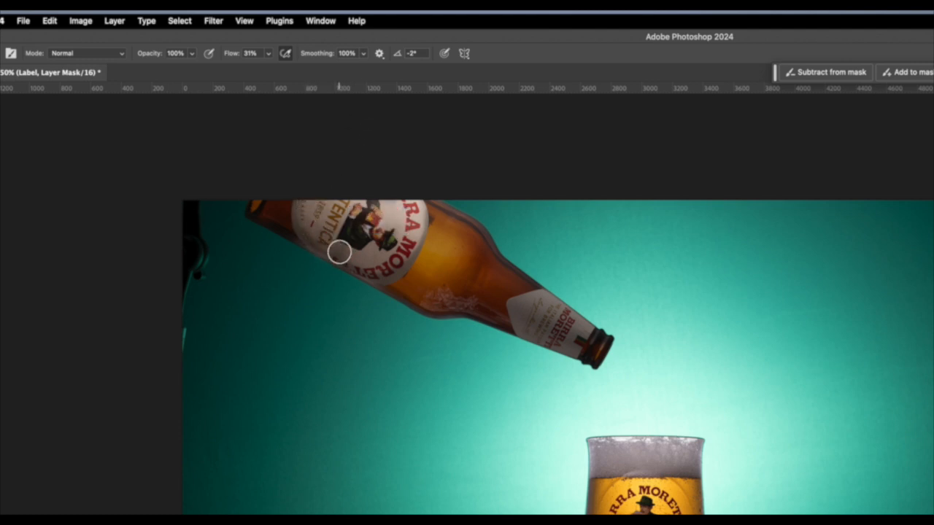
mouse_move(380, 272)
left_mouse_down()
mouse_move(404, 256)
mouse_move(394, 264)
mouse_move(424, 211)
left_mouse_up()
left_click_drag(423, 211, 390, 273)
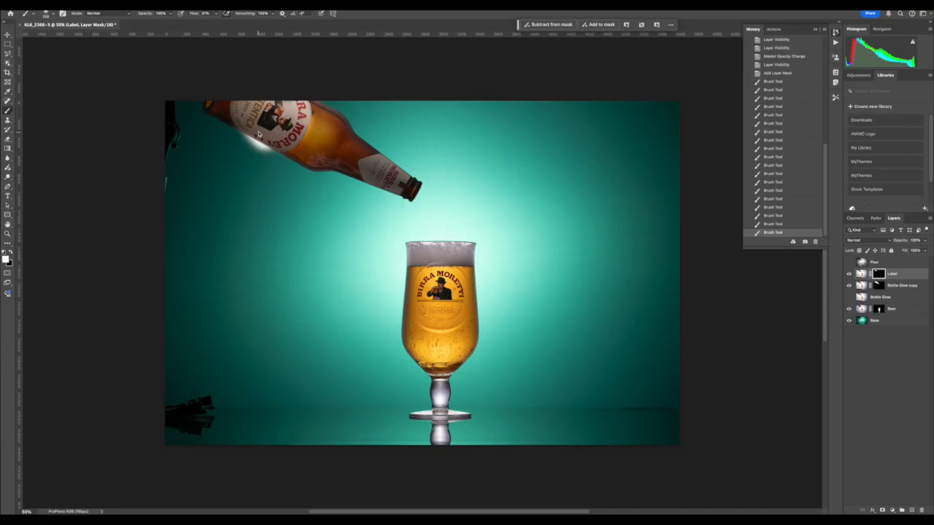
- Extend the brightening to the round label's lower edge and paint black on the mask over the spill outside the bottle
mouse_move(259, 136)
left_mouse_down()
mouse_move(250, 134)
mouse_move(254, 151)
left_mouse_up()
key("x")
mouse_move(256, 157)
left_mouse_down()
mouse_move(239, 136)
mouse_move(266, 156)
mouse_move(243, 135)
mouse_move(259, 126)
mouse_move(275, 134)
mouse_move(246, 111)
left_mouse_up()
- Paint white on the Label layer's mask over the bottle's neck label to brighten it
key("x")
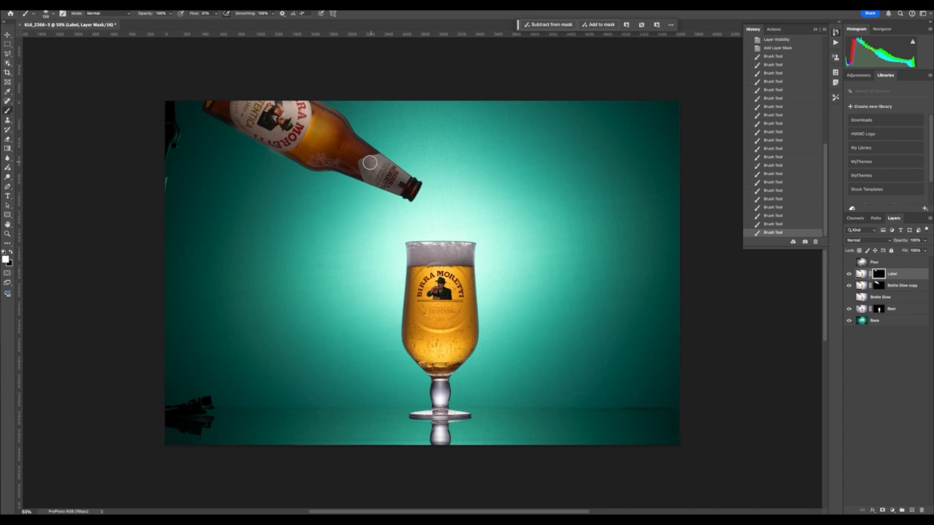
mouse_move(367, 175)
left_mouse_down()
mouse_move(404, 189)
mouse_move(393, 196)
left_mouse_up()
key("x")
key("x")
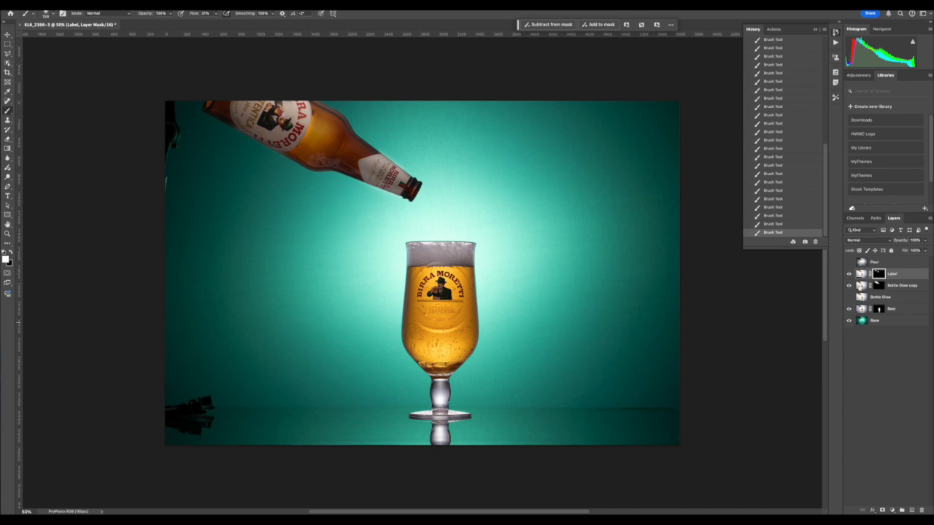
- Show and activate the Pour layer and select the liquid stream above the bowl with the Quick Selection tool
left_click(849, 262)
left_click(886, 264)
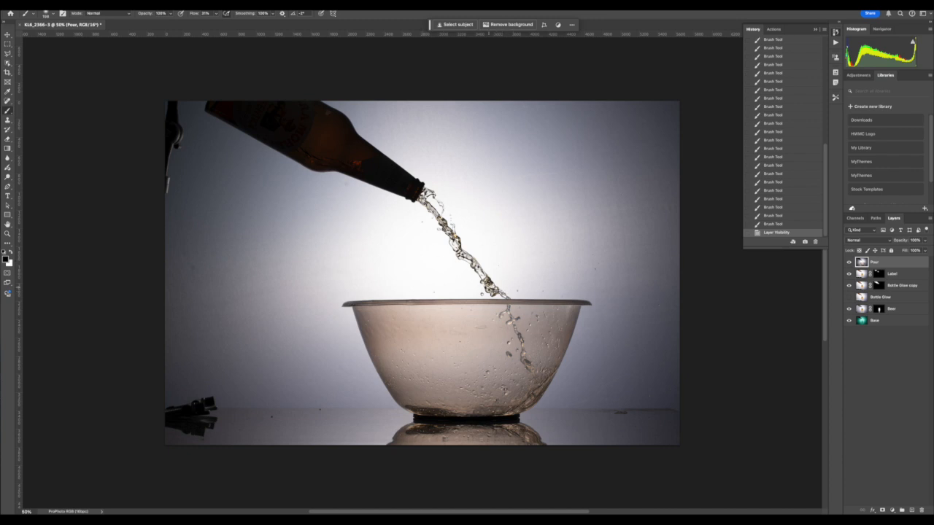
right_click(8, 63)
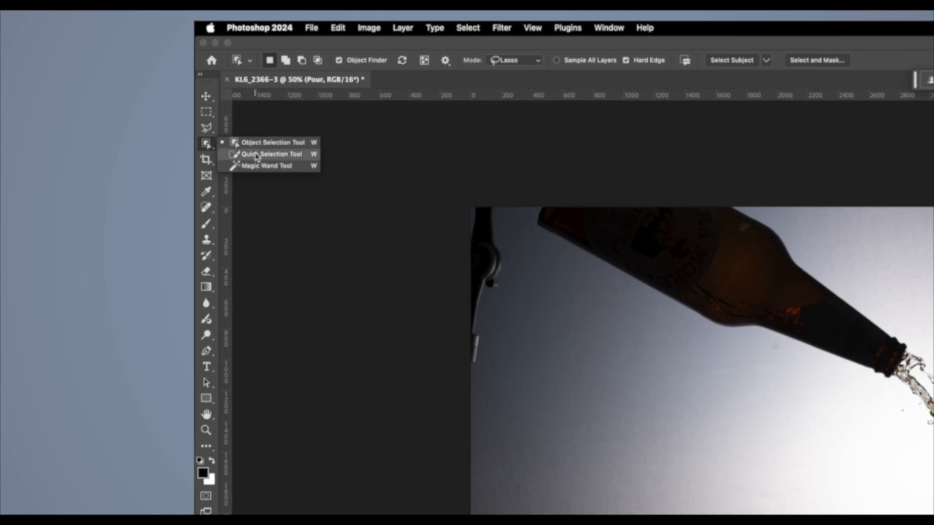
left_click(257, 156)
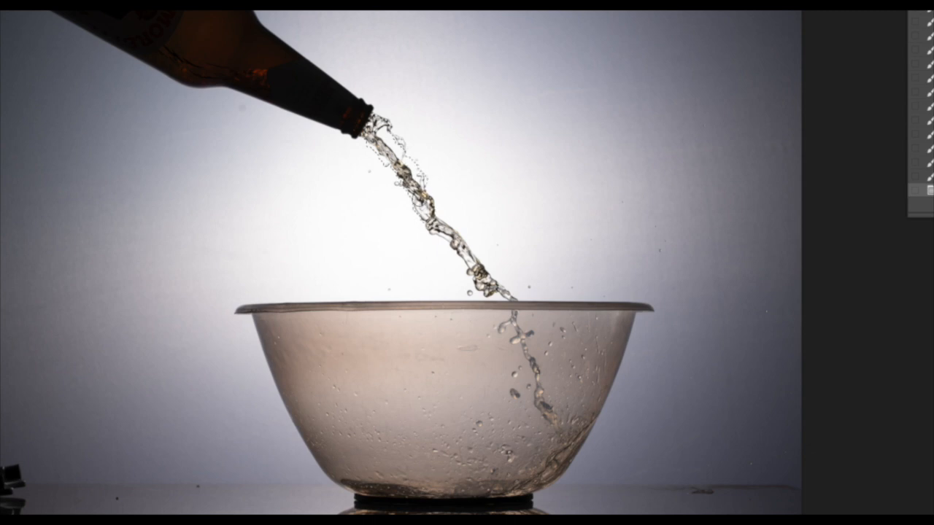
mouse_move(440, 229)
left_mouse_down()
mouse_move(480, 283)
mouse_move(500, 291)
left_mouse_up()
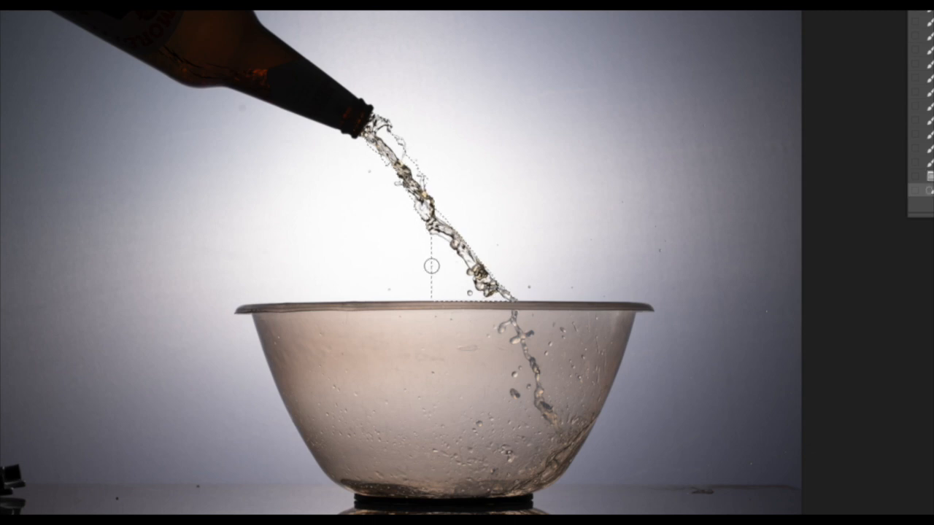
- Refine the stream selection by subtracting the surrounding background, and turn it into a layer mask on the Pour layer
left_click(432, 261, "alt")
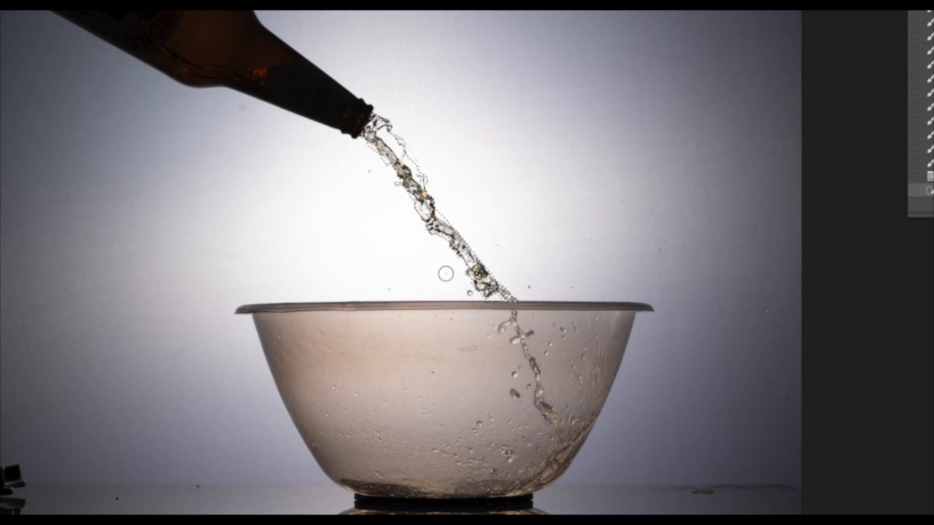
left_click(430, 240, "alt")
left_click(421, 165, "alt")
left_click(387, 171, "alt")
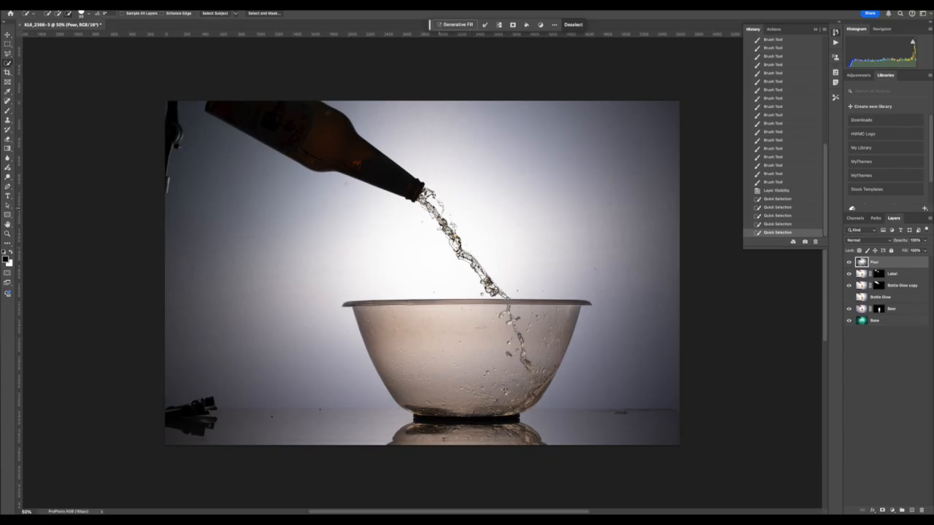
left_click(421, 211, "alt")
left_click(436, 215)
left_click(442, 224)
left_click(883, 511)
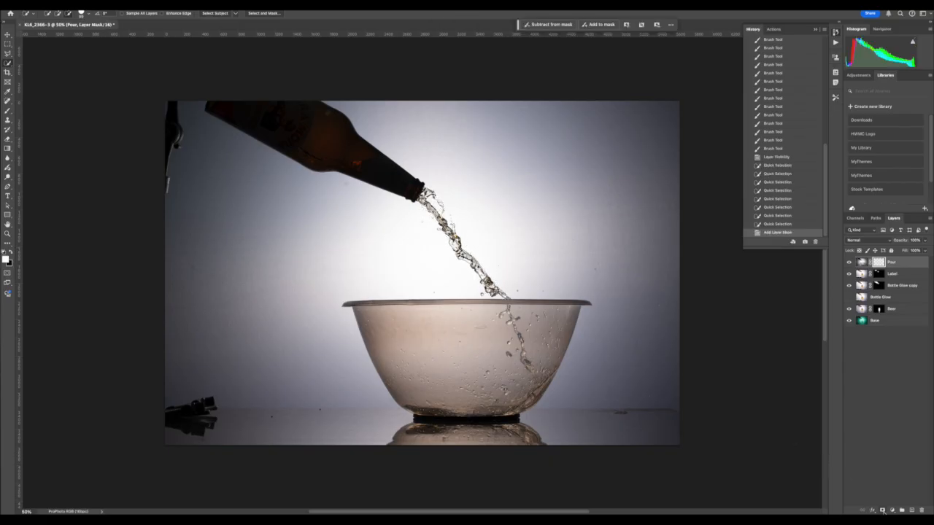
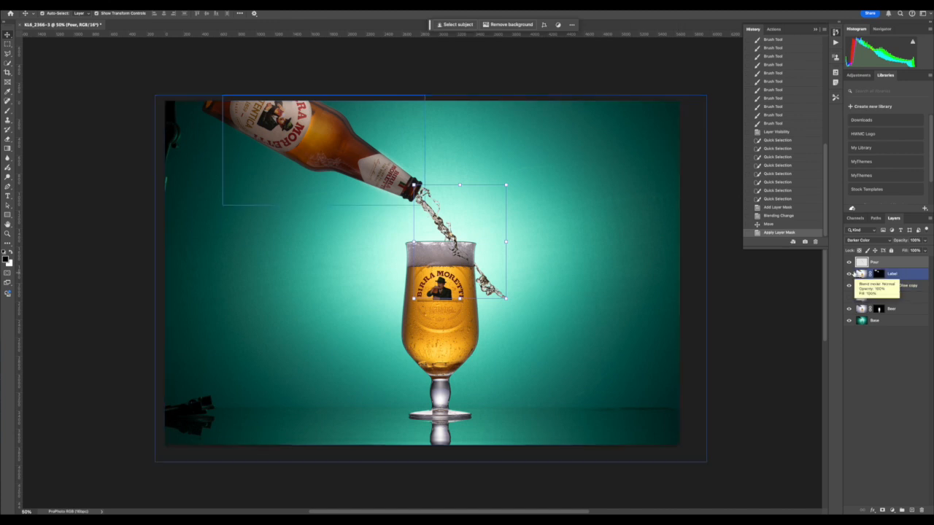
- View the Pour layer on its own, restore the other layers' visibility and keep the Pour layer selected
left_click(849, 263, "alt")
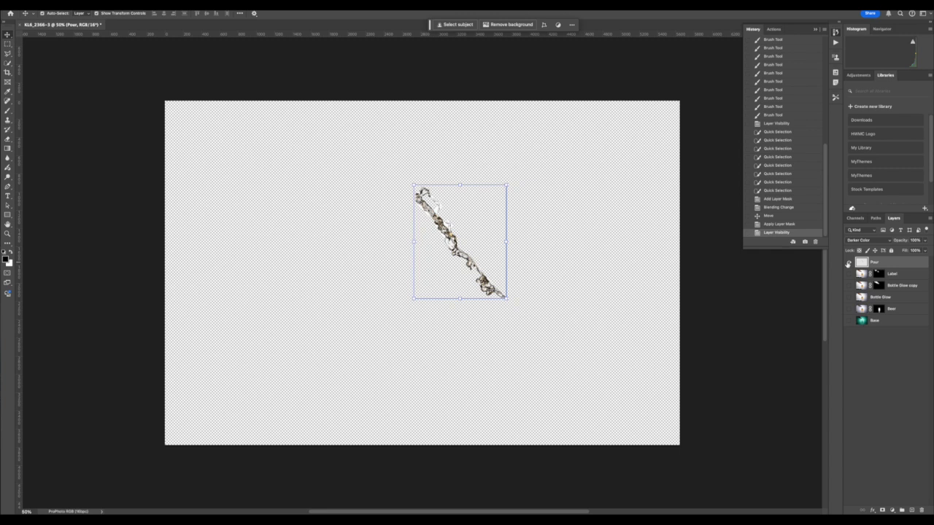
left_click(848, 263, "alt")
left_click(432, 235)
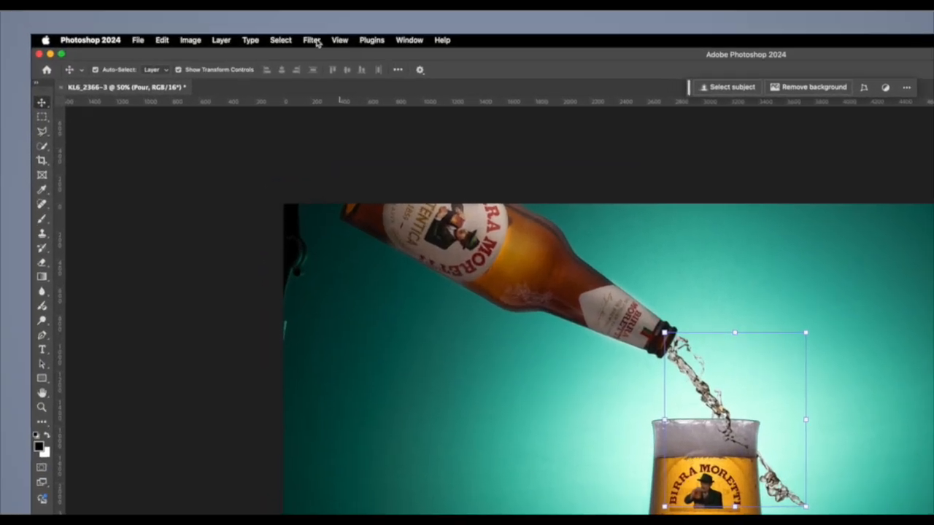
- Liquify the Pour layer over a faint backdrop of all layers, pushing the middle of the stream inward above the glass
left_click(311, 38)
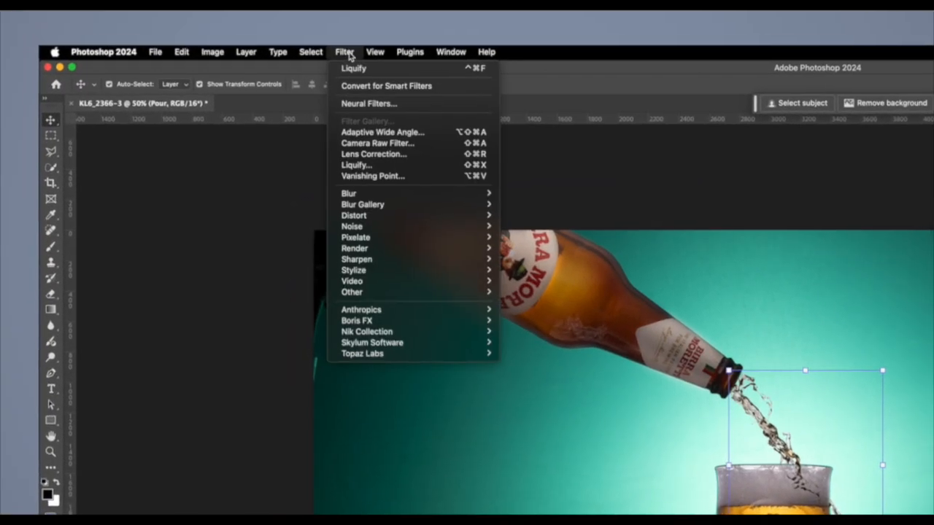
left_click(385, 167)
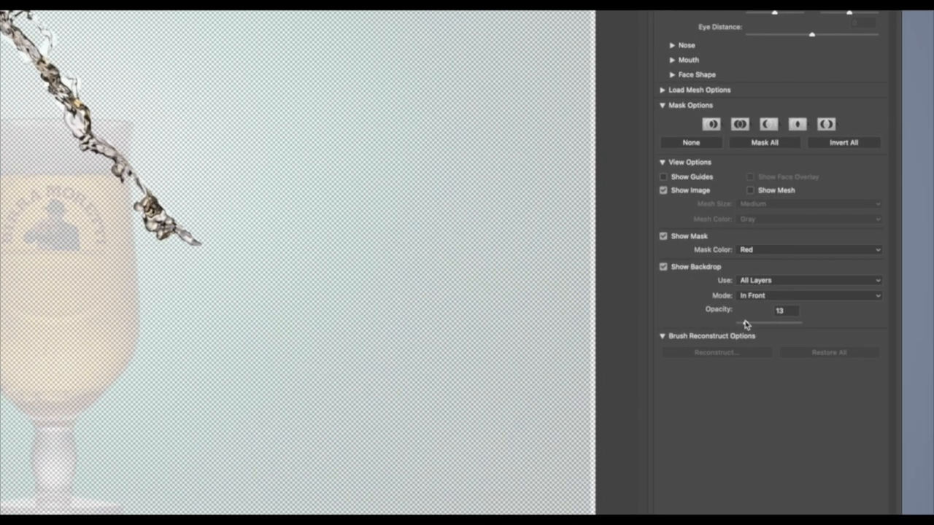
left_click(745, 323)
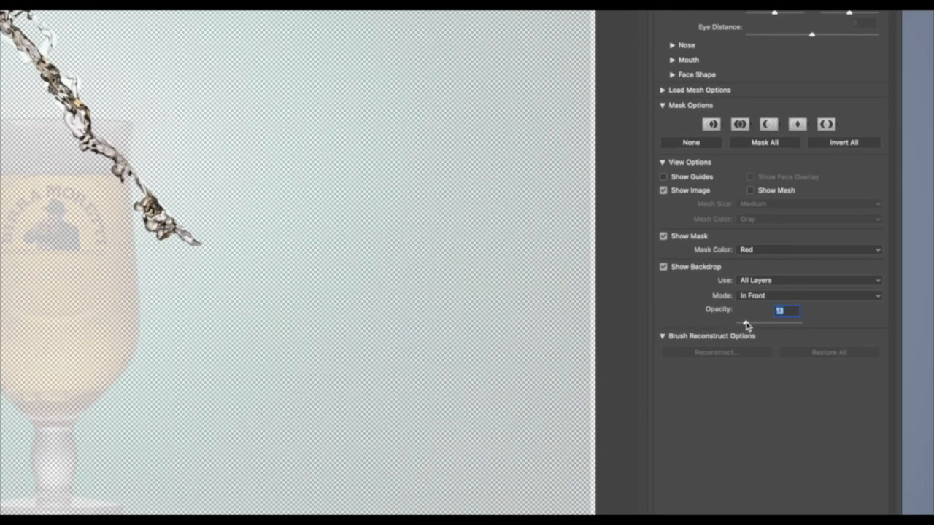
left_click_drag(747, 326, 746, 326)
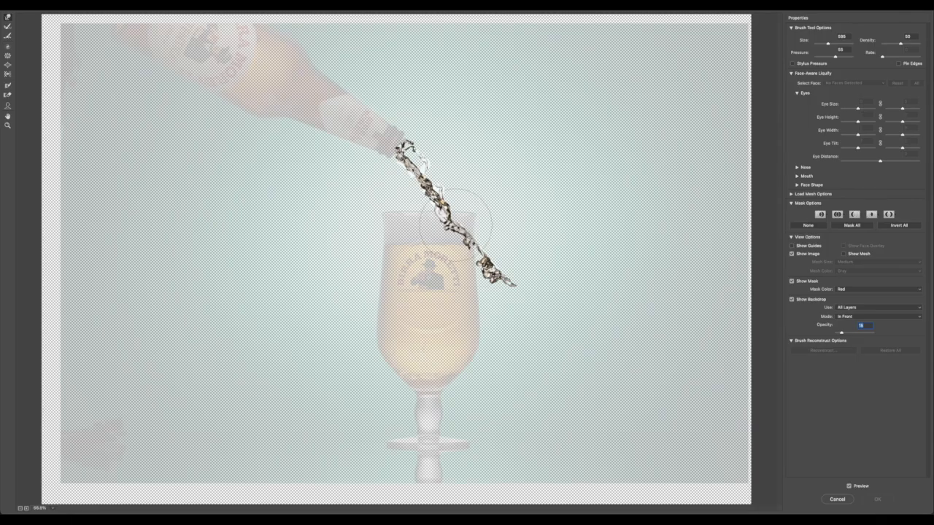
mouse_move(459, 225)
left_mouse_down()
mouse_move(461, 189)
mouse_move(432, 178)
left_mouse_up()
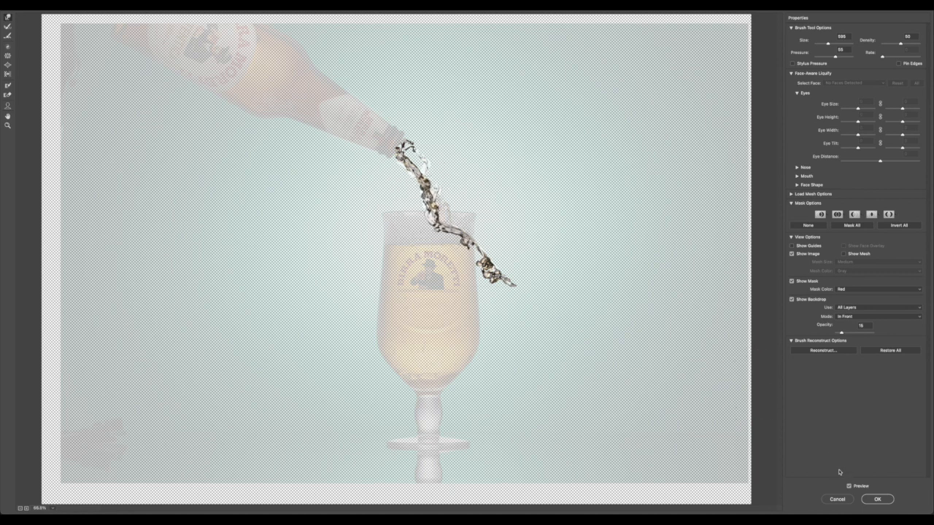
left_click(877, 499)
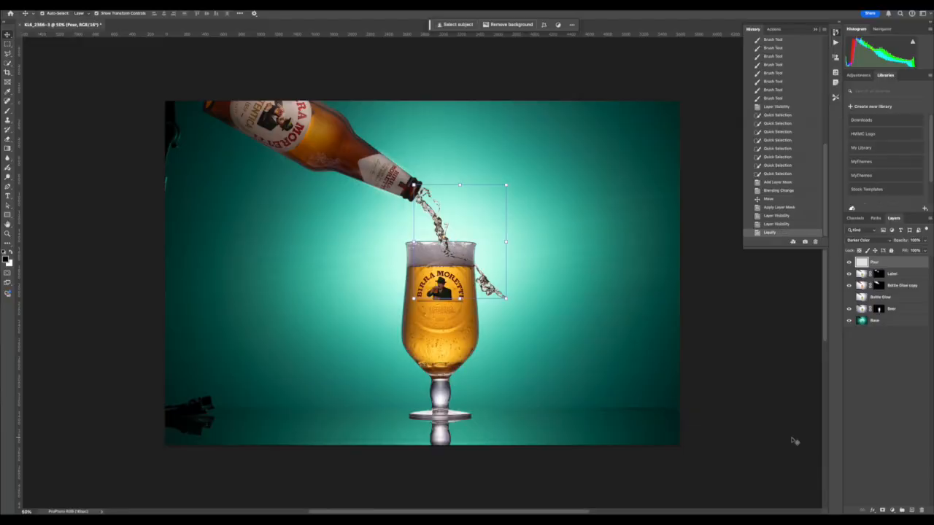
- Add a layer mask to the Pour layer and brush out the stream over the foam and outside the glass
left_click(635, 333)
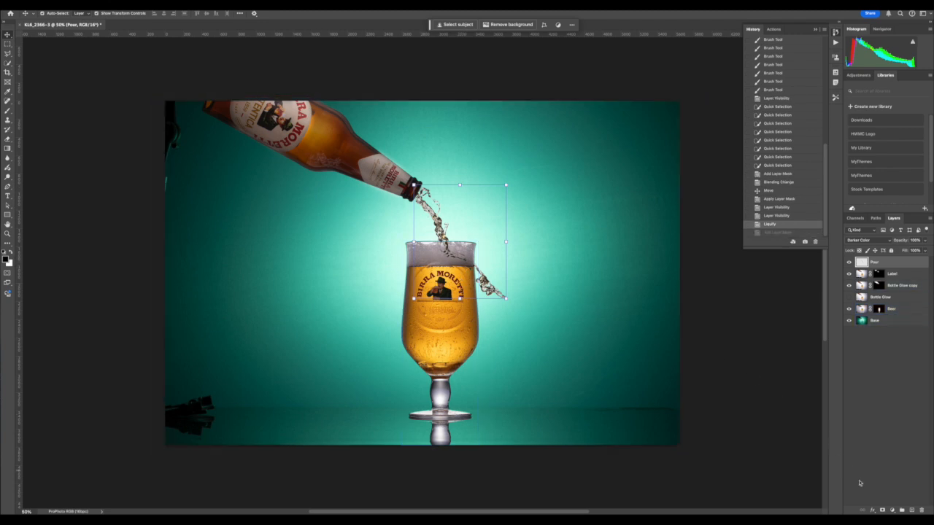
left_click(882, 511)
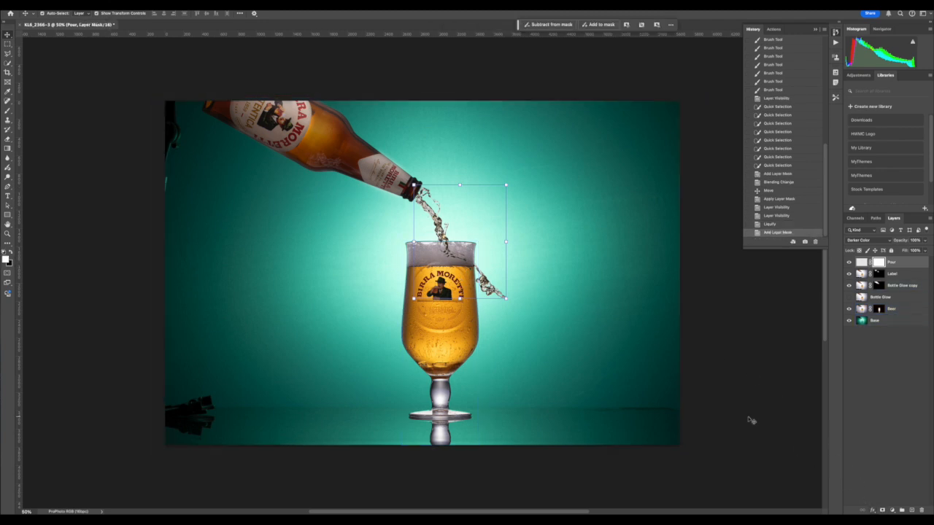
key("b")
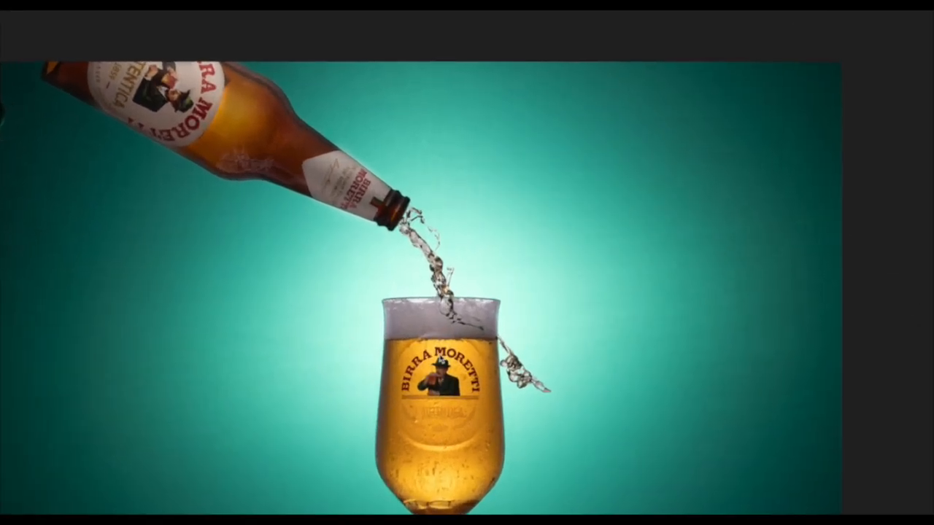
left_click_drag(463, 321, 454, 313)
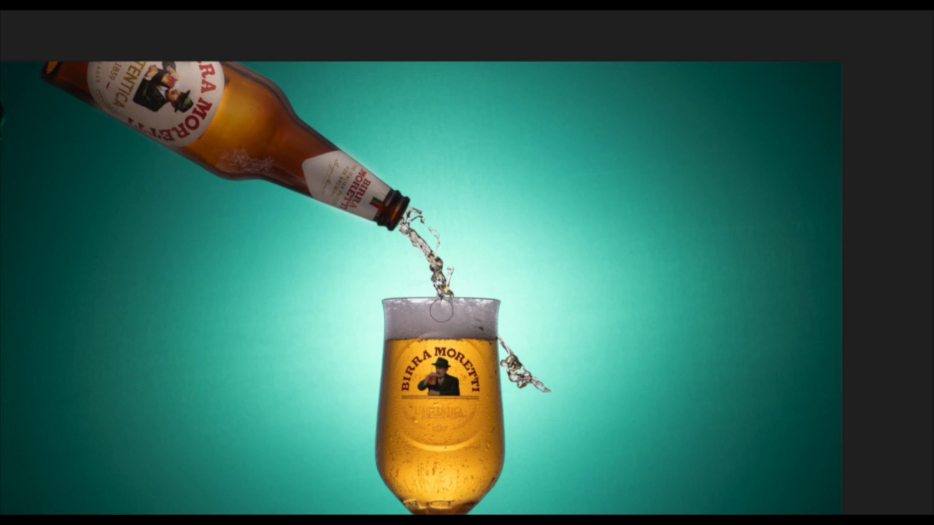
mouse_move(503, 344)
left_mouse_down()
mouse_move(523, 371)
mouse_move(512, 378)
mouse_move(539, 390)
mouse_move(541, 369)
mouse_move(525, 385)
left_mouse_up()
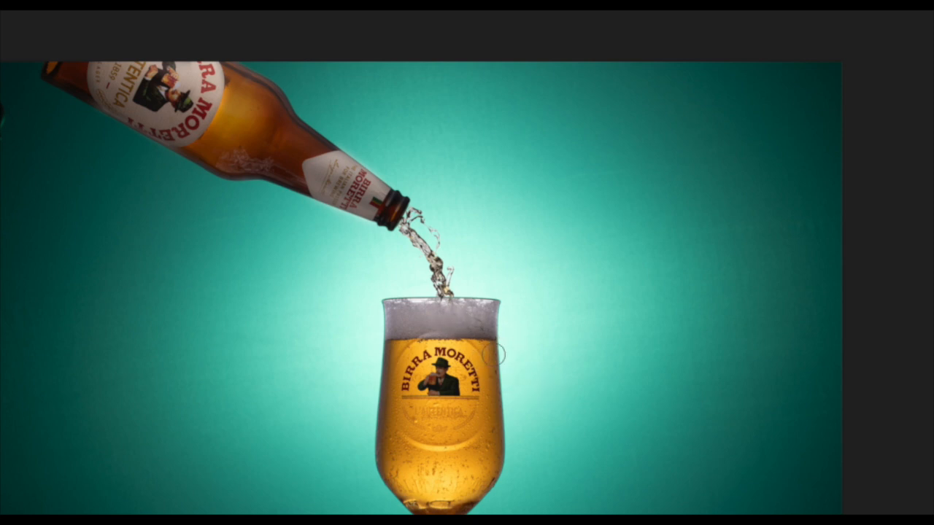
- Clean up the Pour mask at the glass rim so the stream ends where it meets the foam
key("ctrl+plus")
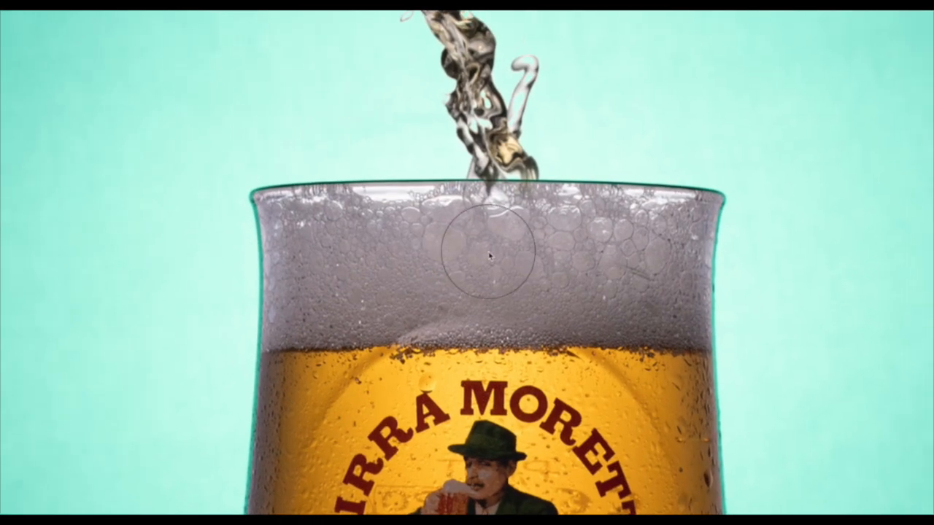
mouse_move(488, 252)
left_mouse_down()
mouse_move(476, 386)
mouse_move(491, 254)
mouse_move(467, 243)
left_mouse_up()
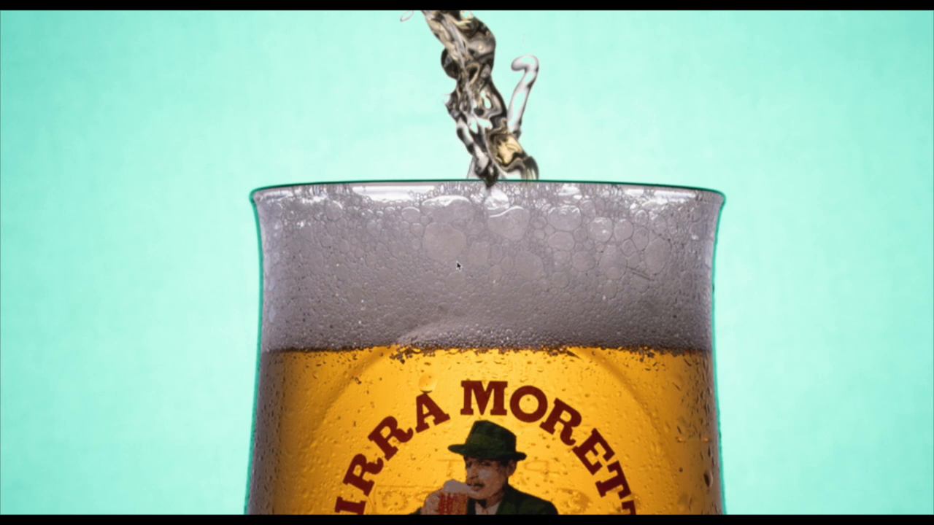
mouse_move(492, 205)
left_mouse_down()
mouse_move(476, 200)
mouse_move(489, 192)
left_mouse_up()
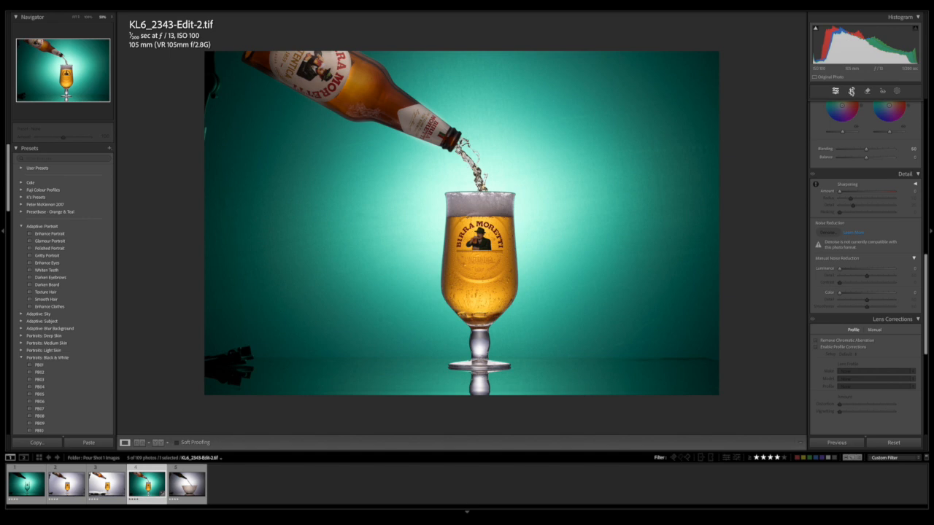
- Switch to Lightroom and crop KL6_2343-Edit-2.tif to a 4 x 5 / 8 x 10 portrait frame centred on the glass
left_click(851, 91)
left_click(898, 120)
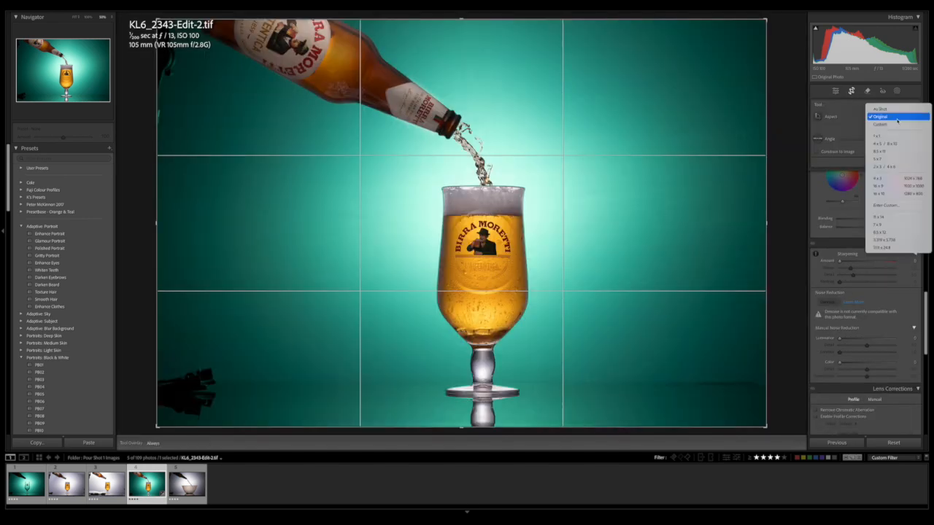
left_click(690, 135)
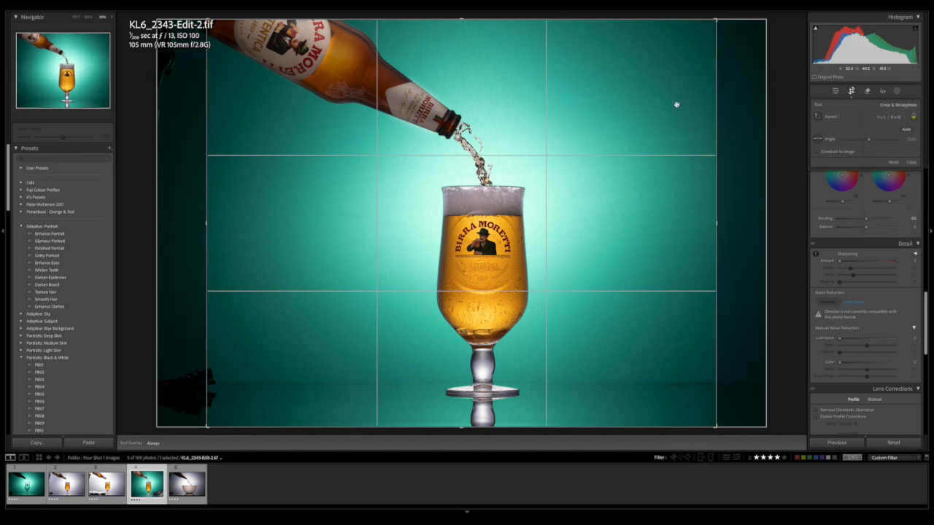
key("x")
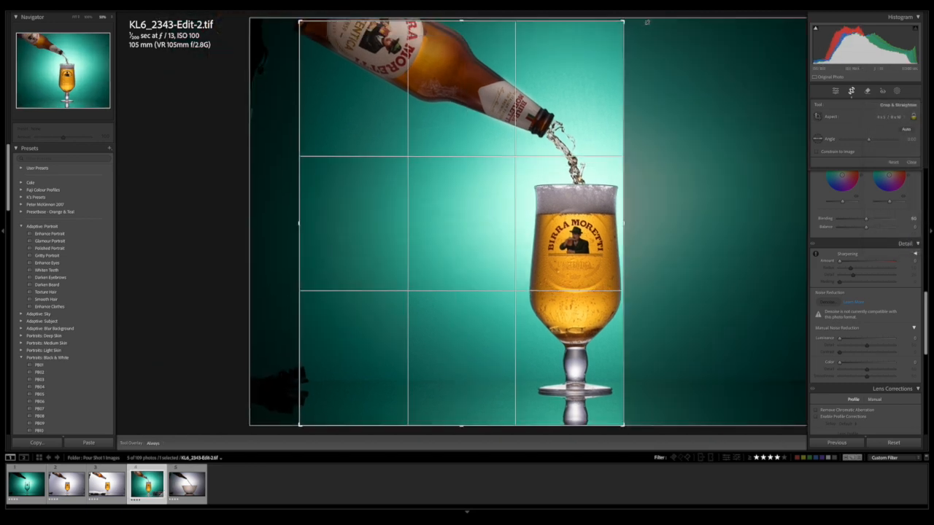
left_click_drag(532, 103, 430, 105)
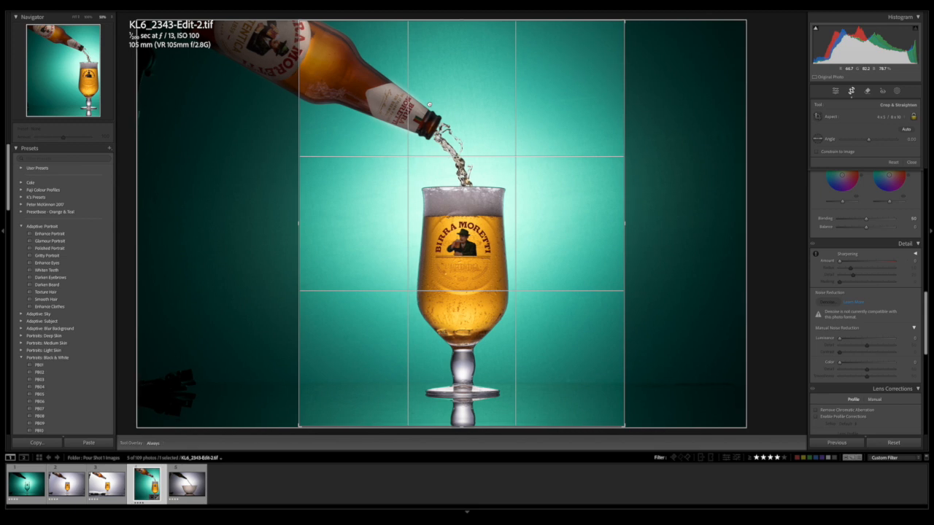
left_click_drag(625, 20, 581, 48)
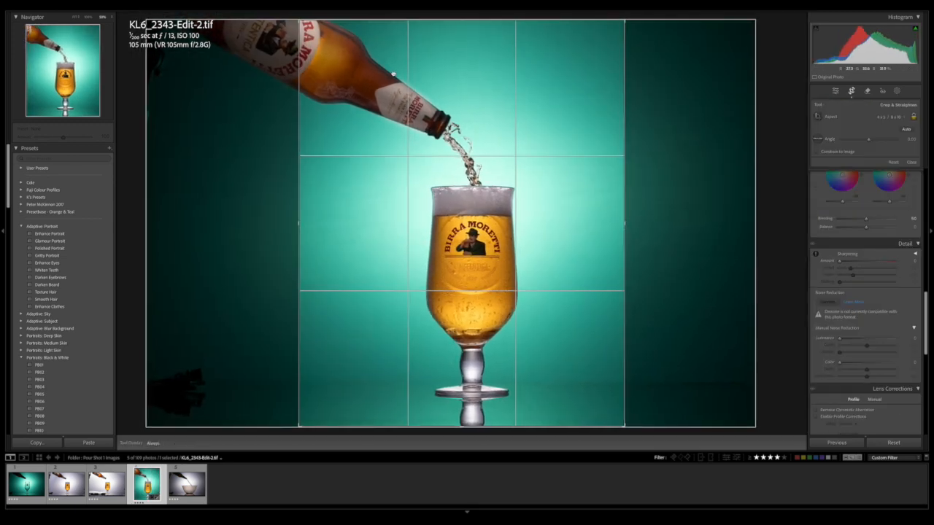
left_click_drag(393, 74, 399, 74)
key("Return")
- Tighten the portrait crop slightly and reposition the image so the bottle neck and glass fill the frame
left_click(851, 91)
left_click_drag(299, 20, 310, 35)
left_click_drag(408, 75, 400, 75)
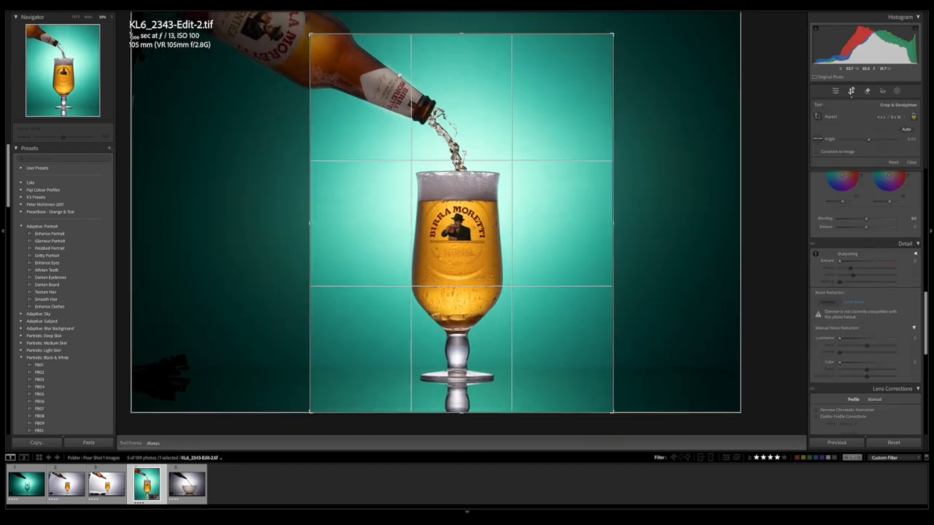
key("Return")
- Set the photo's Highlights to -48, Shadows to +50, Whites to +13 and Blacks to -3
scroll(860, 195, "up", 10)
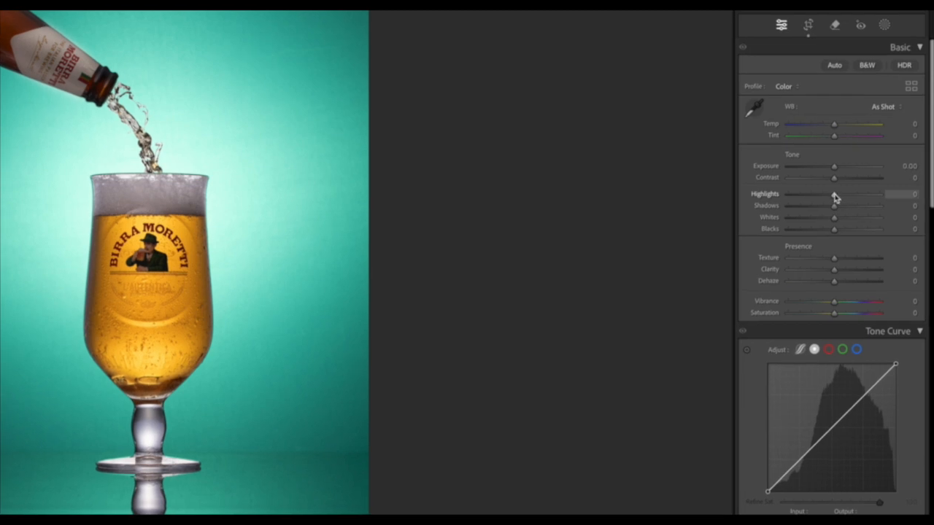
left_click_drag(835, 197, 813, 198)
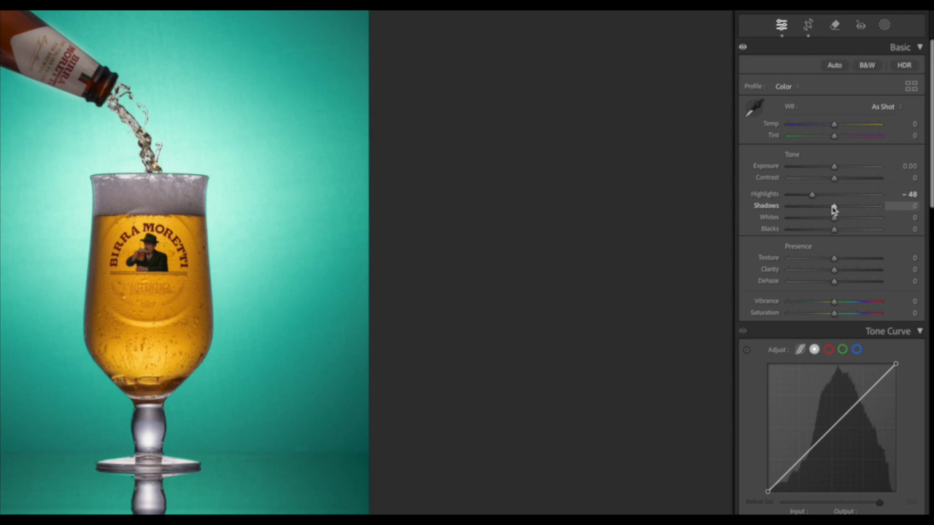
left_click_drag(834, 209, 857, 208)
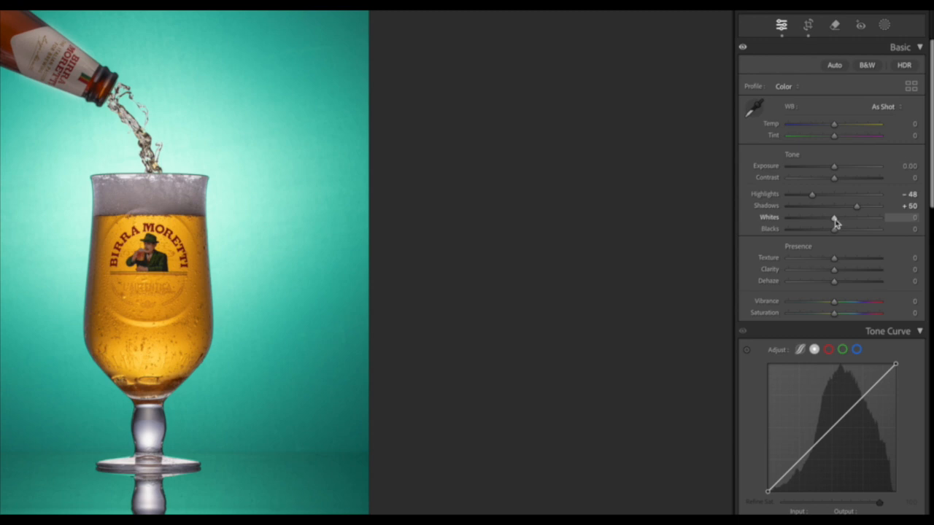
left_click_drag(834, 222, 841, 221)
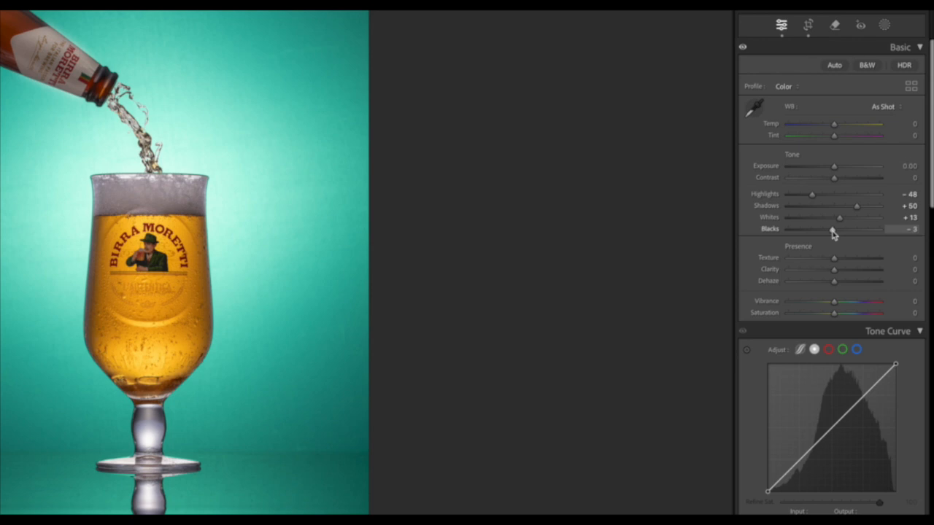
scroll(833, 233, "down", 1)
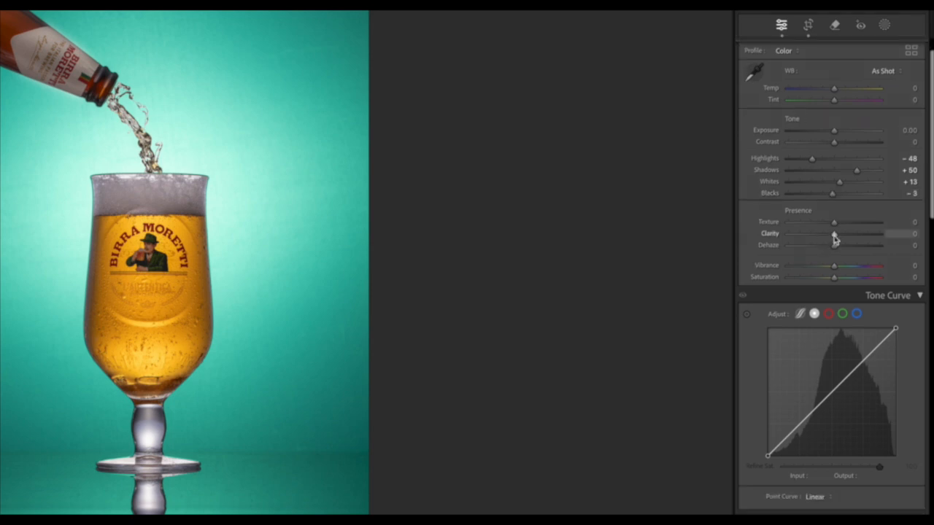
- Set the photo's Clarity to +13 and Dehaze to +3
left_click_drag(834, 235, 842, 237)
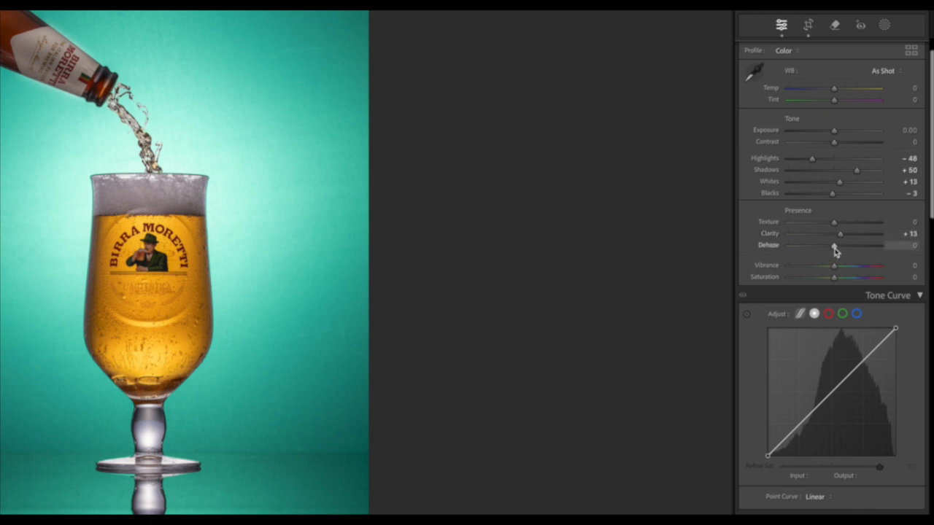
left_click_drag(837, 251, 837, 251)
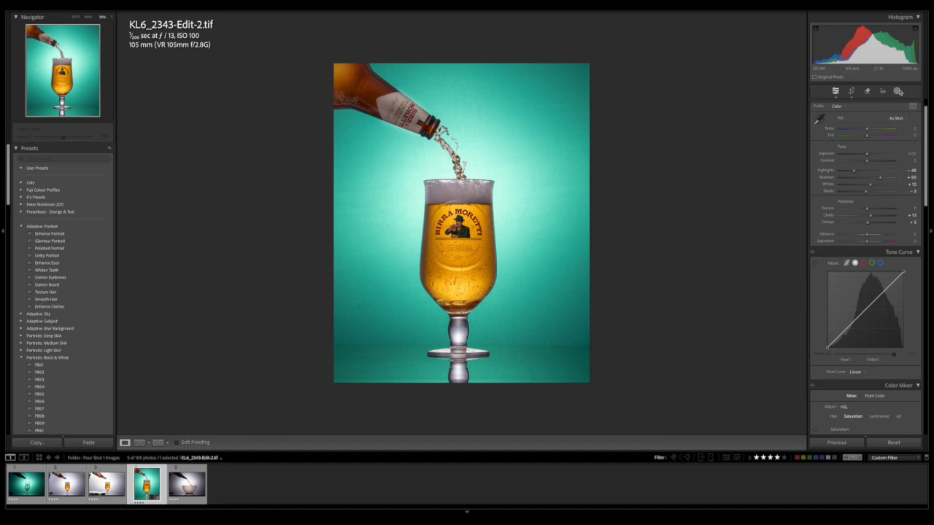
- Create a Select Background mask and adjust it, trying Clarity at -100 and lowering Exposure to -0.58
left_click(897, 91)
left_click(899, 120)
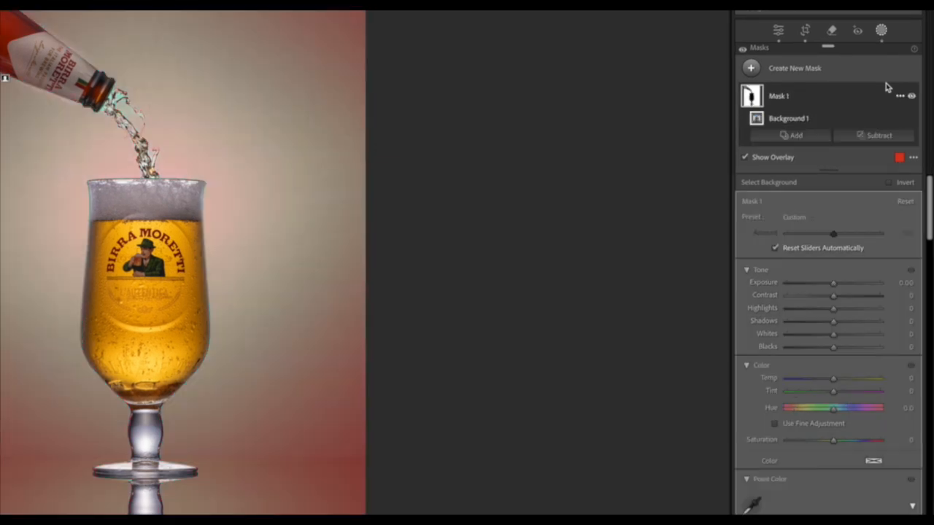
scroll(813, 316, "down", 4)
scroll(812, 316, "down", 5)
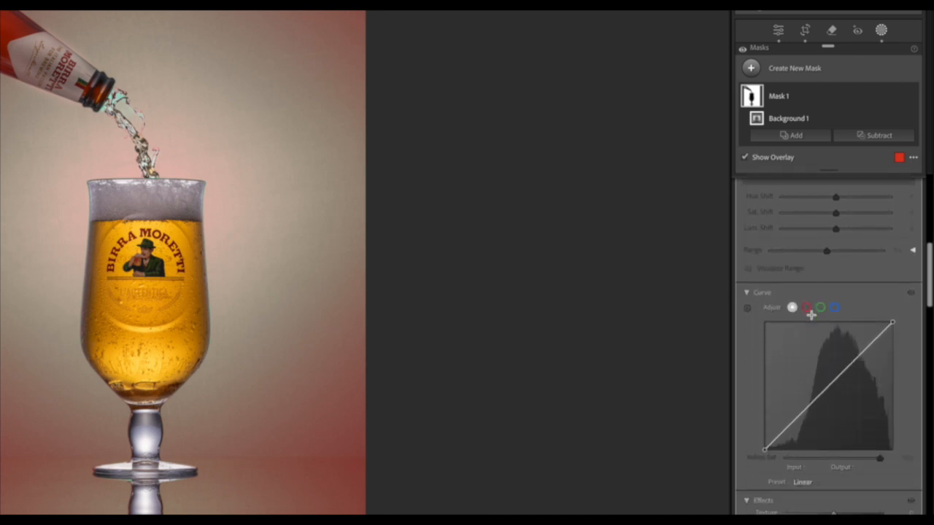
left_click_drag(834, 349, 775, 353)
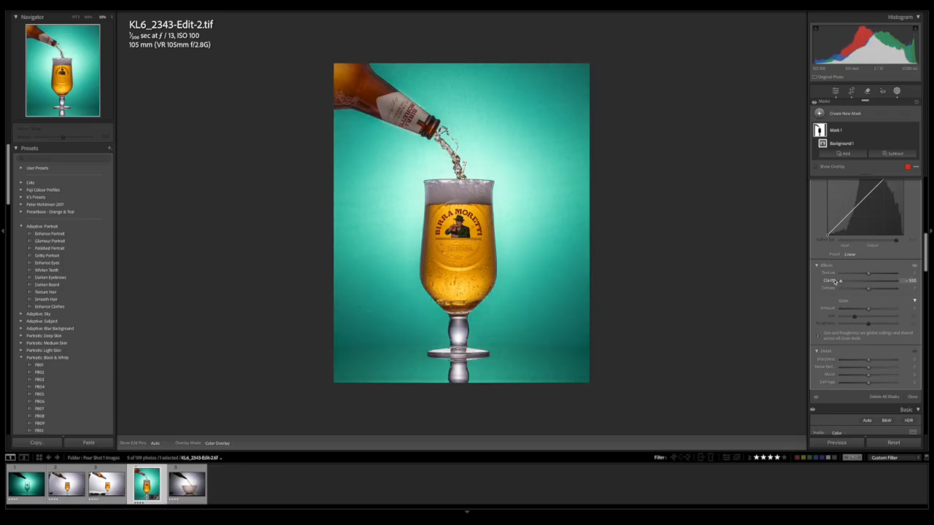
left_click_drag(836, 281, 924, 281)
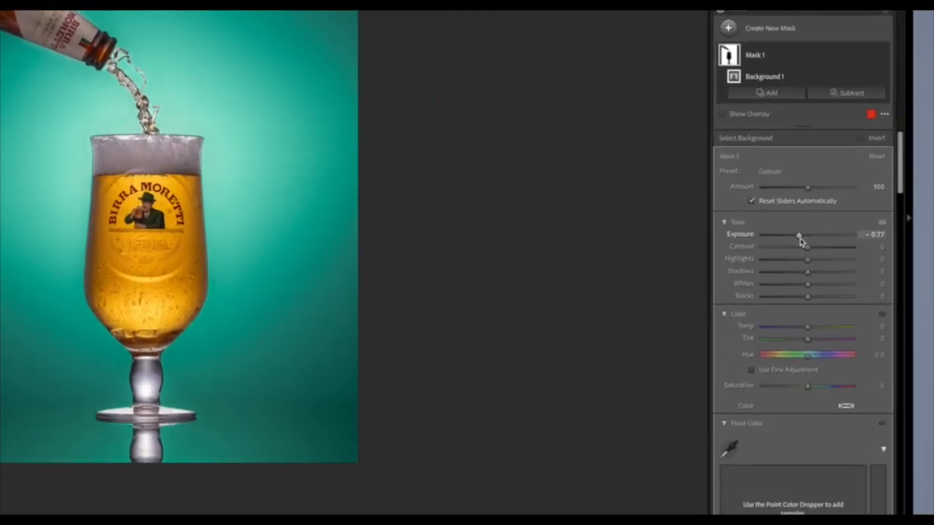
left_click_drag(800, 241, 794, 238)
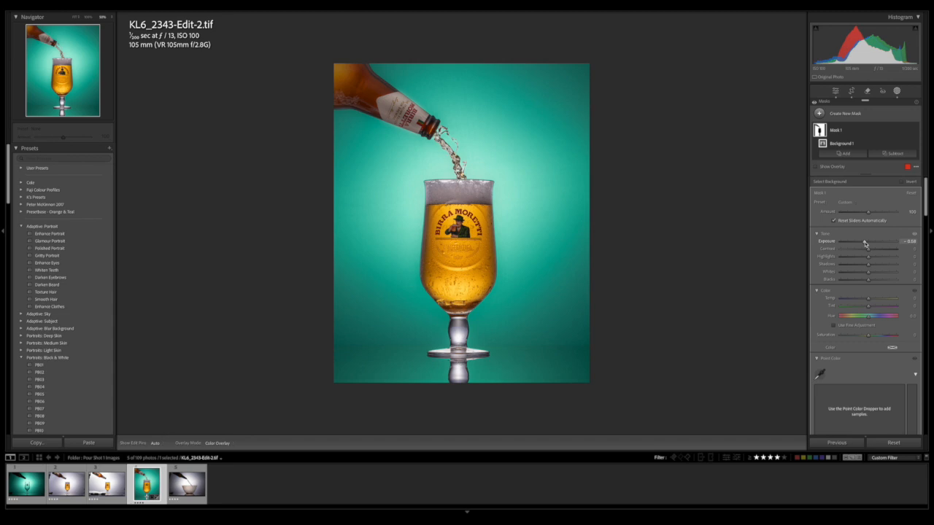
- Create a Select Subject mask, brush the bottle and pouring stream out of it, and slightly raise the glass's Exposure
left_click(820, 114)
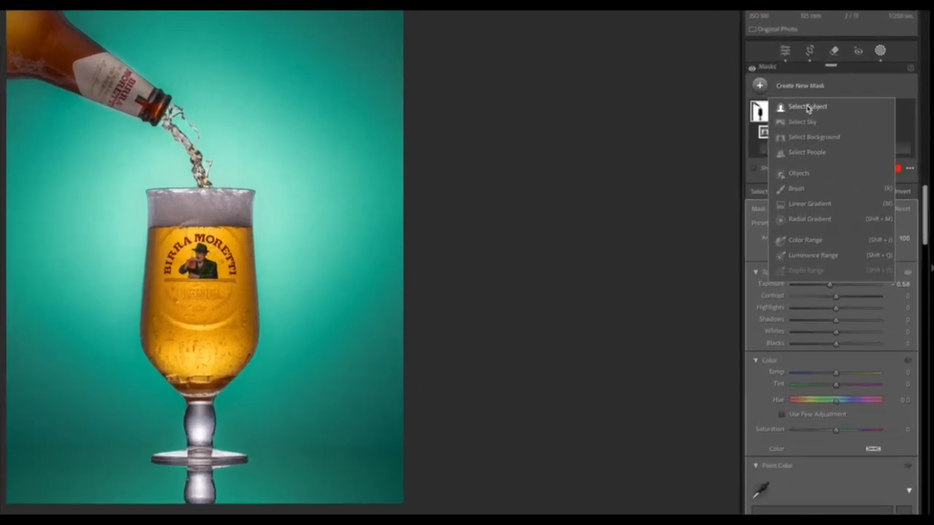
left_click(850, 128)
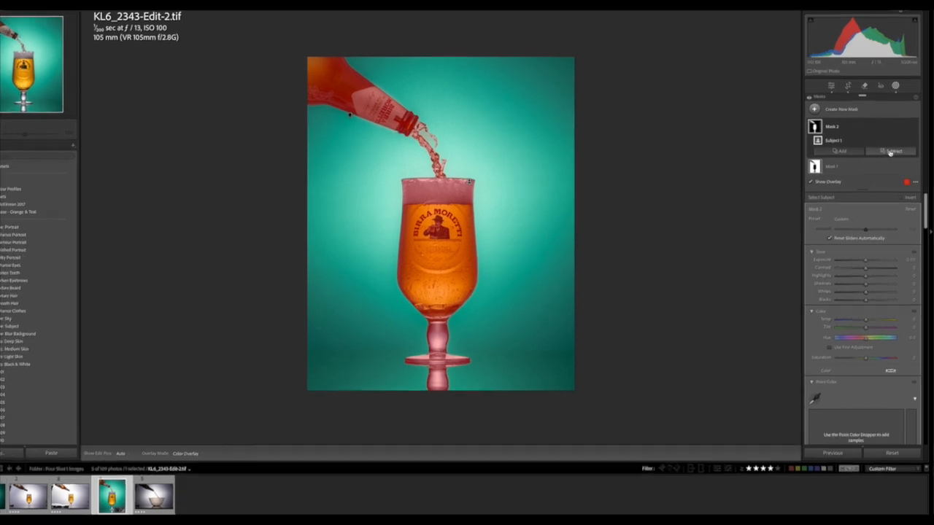
left_click(891, 152)
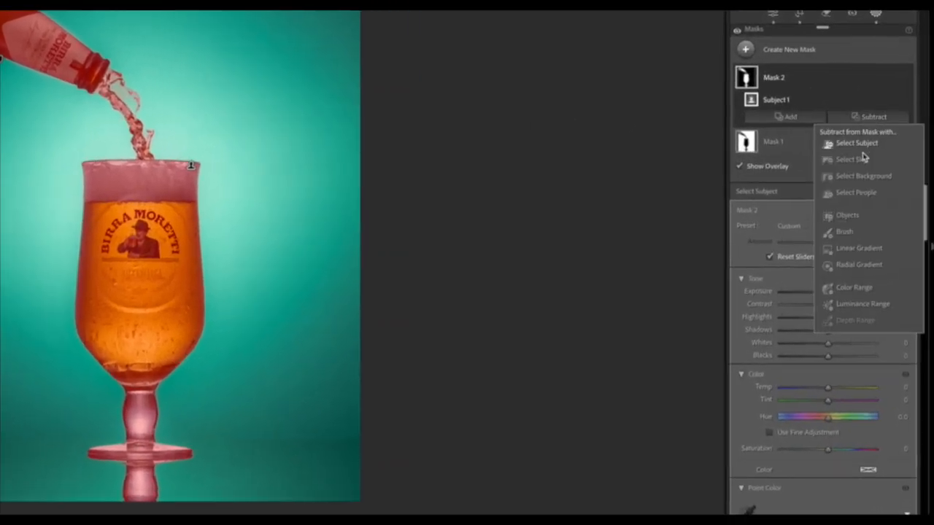
left_click(844, 231)
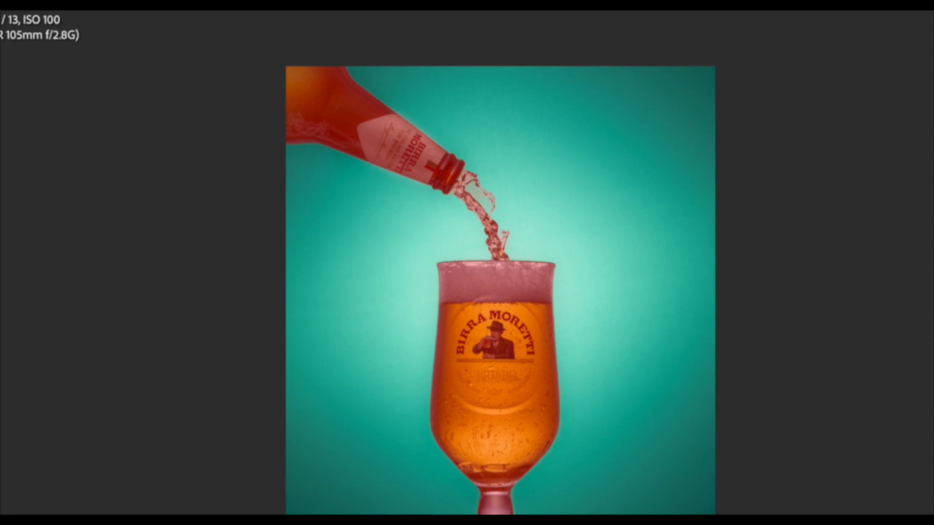
mouse_move(447, 173)
left_mouse_down()
mouse_move(351, 129)
mouse_move(340, 96)
mouse_move(285, 79)
mouse_move(314, 97)
mouse_move(308, 129)
mouse_move(486, 197)
mouse_move(487, 213)
mouse_move(509, 231)
left_mouse_up()
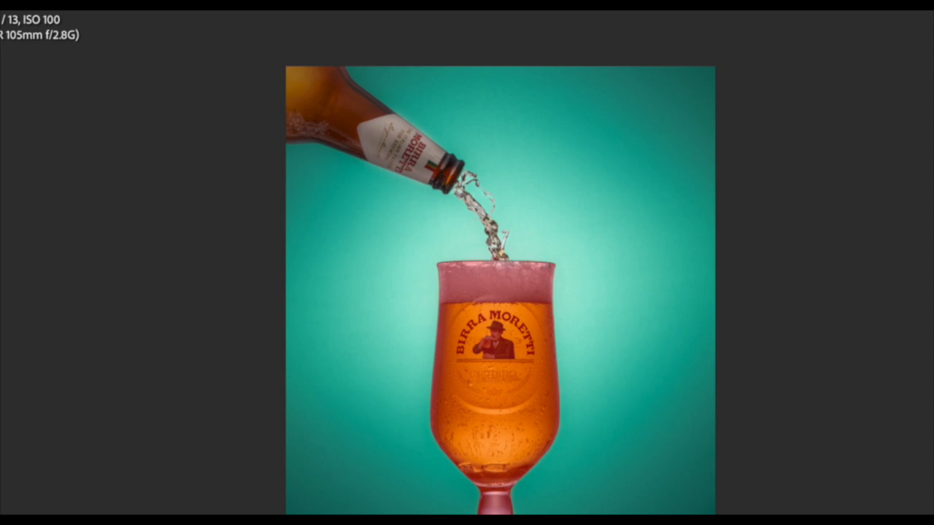
key("o")
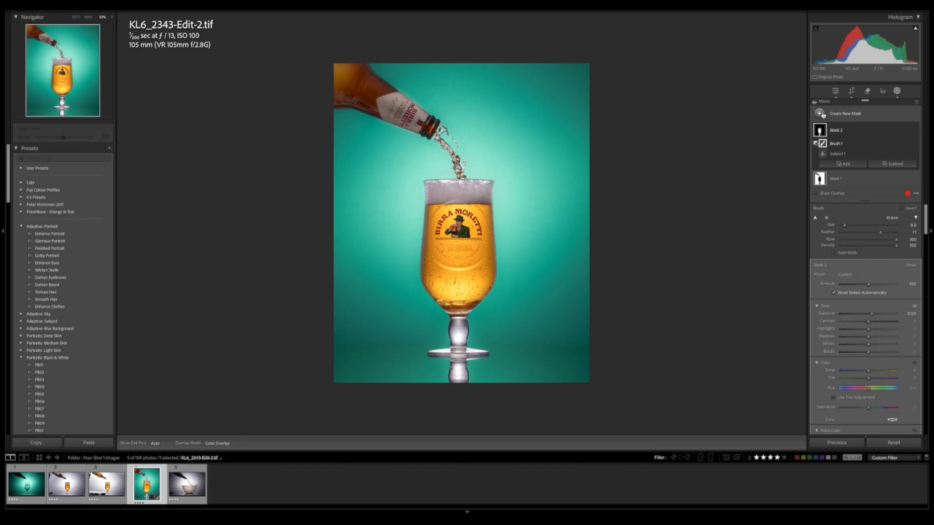
- Brighten the bottle's label and neck with a new Brush mask painted at Exposure 1.18, and reduce that Exposure slightly
left_click(821, 114)
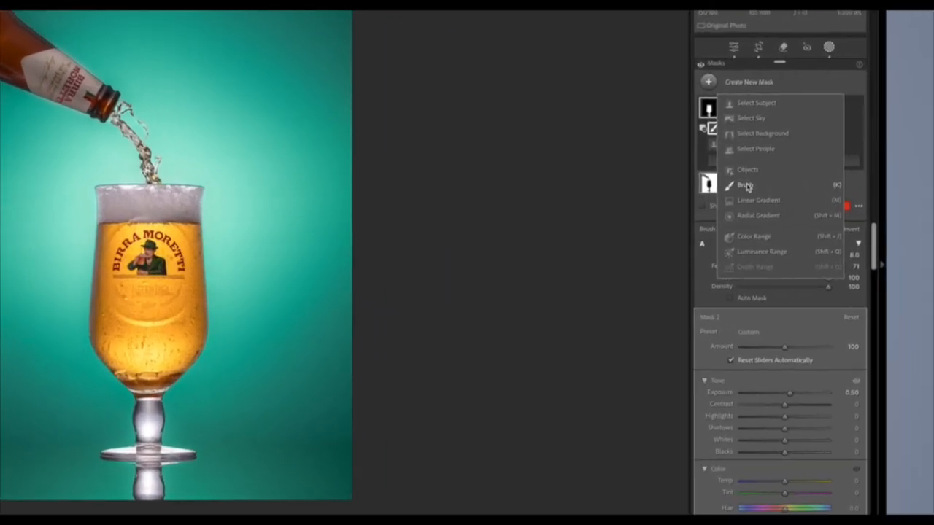
left_click(844, 180)
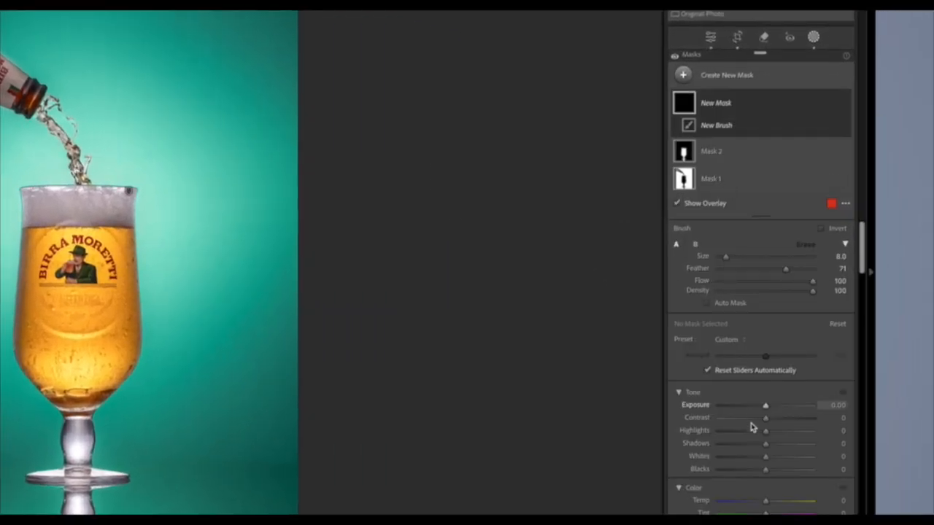
left_click_drag(767, 410, 780, 408)
scroll(128, 191, "down", 6)
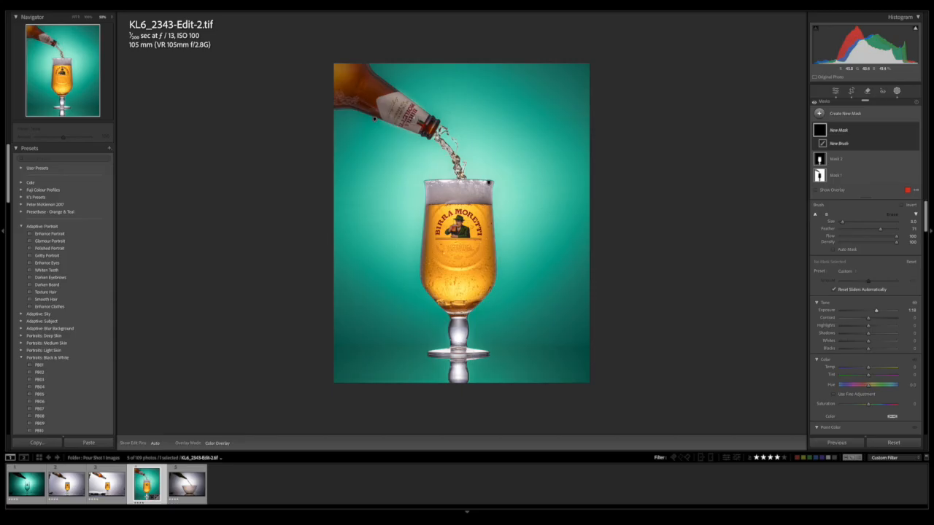
mouse_move(416, 120)
left_mouse_down()
mouse_move(403, 105)
mouse_move(420, 113)
left_mouse_up()
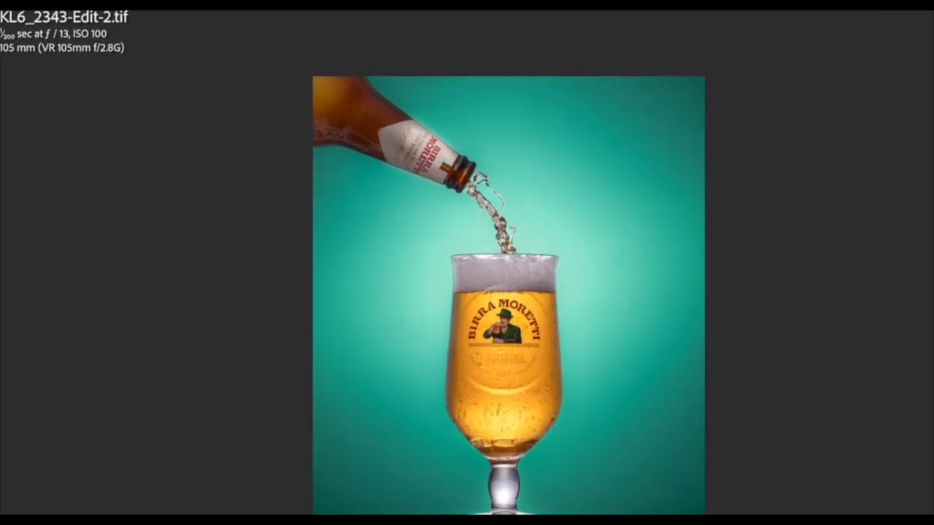
left_click_drag(395, 148, 452, 184)
mouse_move(380, 144)
left_mouse_down()
mouse_move(387, 164)
mouse_move(450, 189)
left_mouse_up()
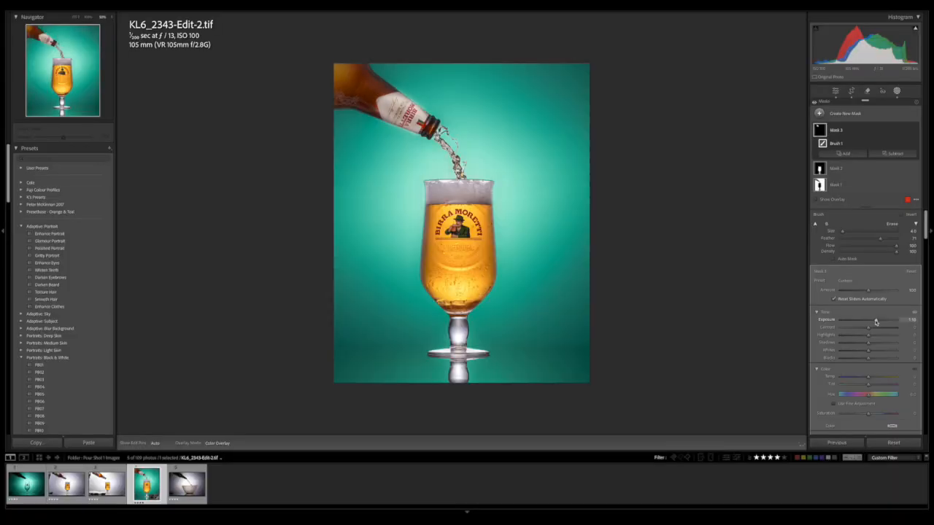
left_click_drag(875, 322, 872, 322)
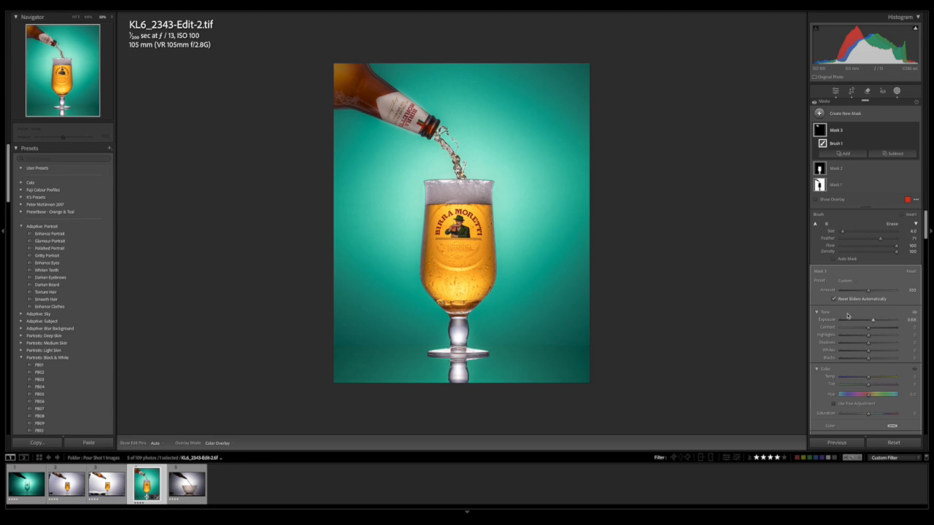
- Darken the photo's edges with a Highlight Priority post-crop vignette at Amount -20
left_click(836, 91)
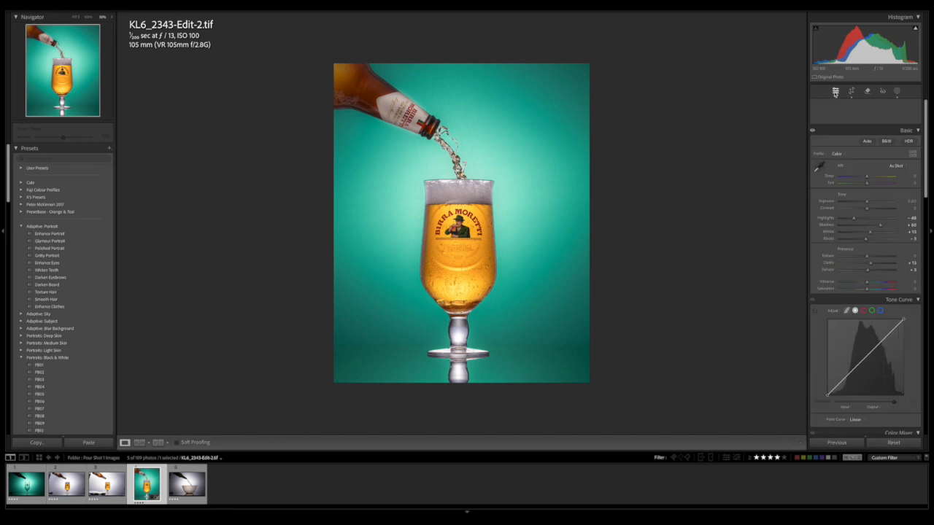
scroll(863, 292, "down", 5)
scroll(863, 298, "down", 5)
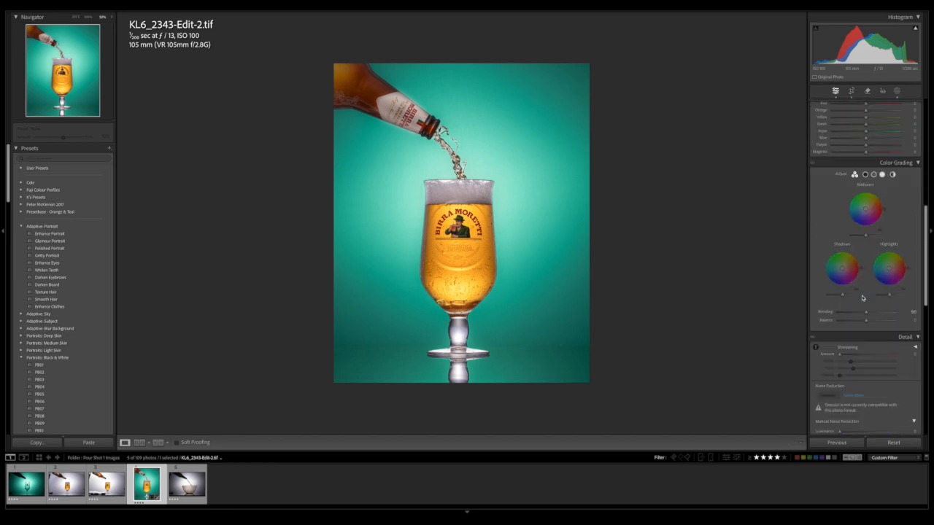
scroll(834, 310, "down", 6)
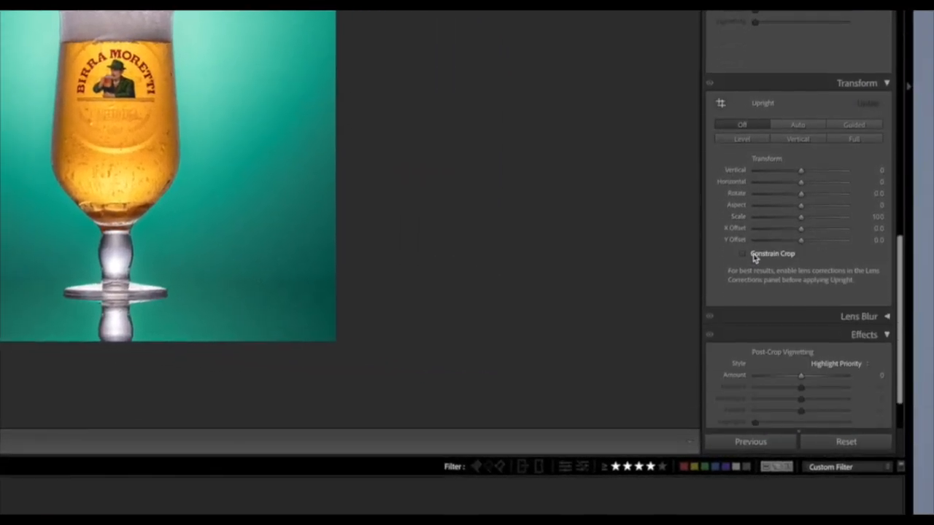
scroll(754, 257, "down", 3)
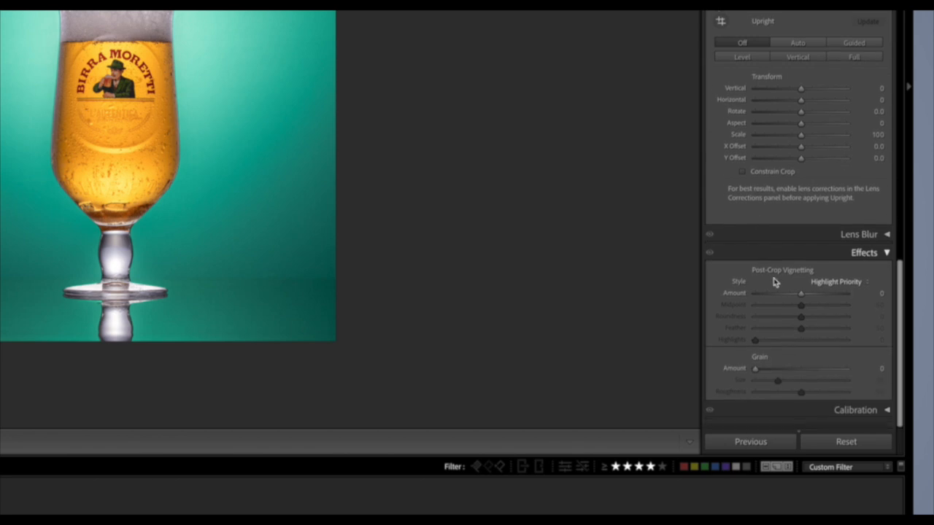
left_click_drag(801, 299, 794, 302)
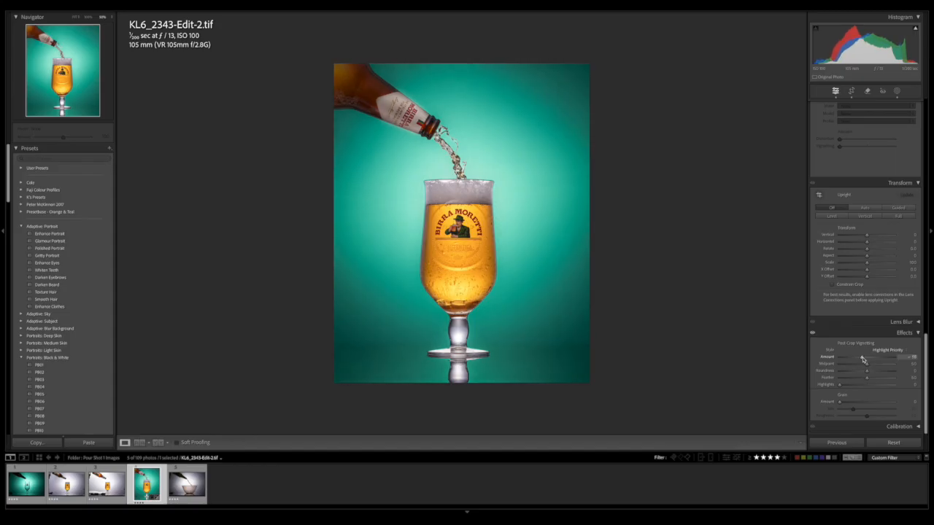
left_click_drag(863, 359, 863, 360)
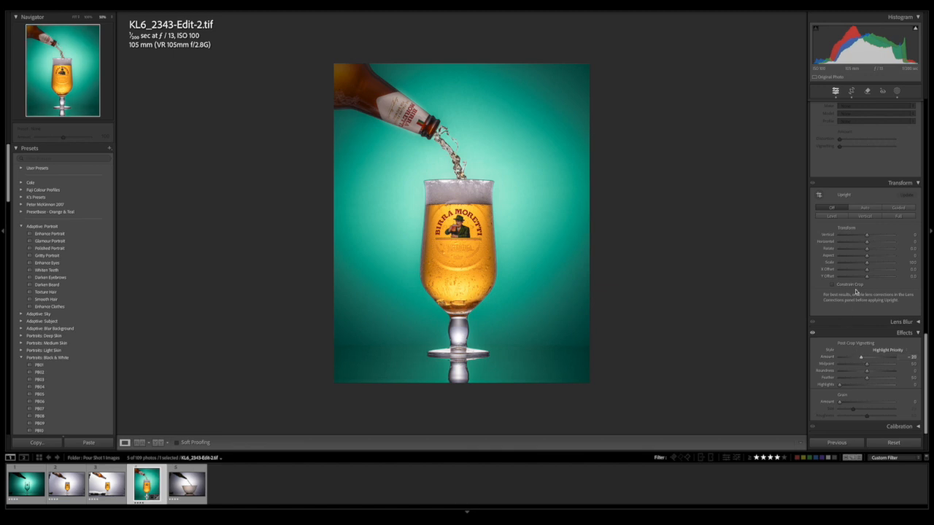
scroll(858, 288, "up", 5)
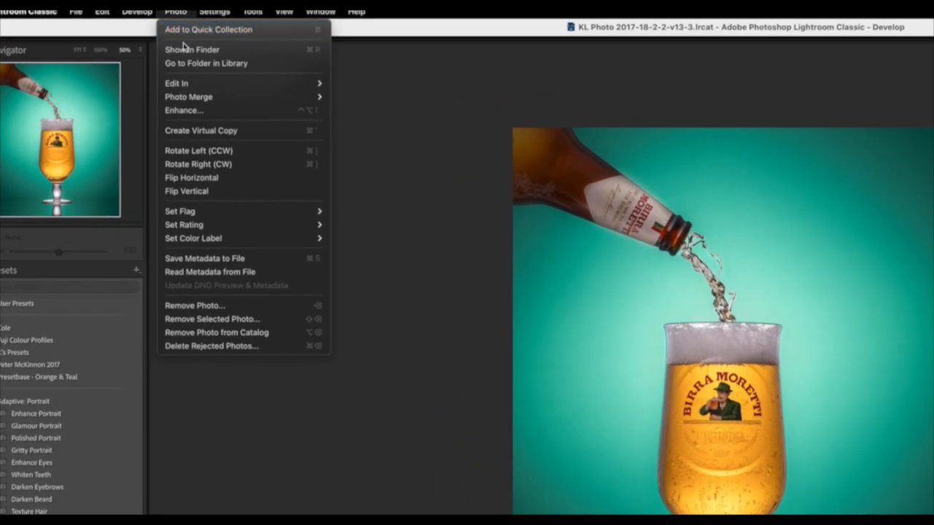
- Open the photo in Color Efex Pro 4, adjust the Pro Contrast filter with a low Correct Colour Cast, and save the result
mouse_move(184, 85)
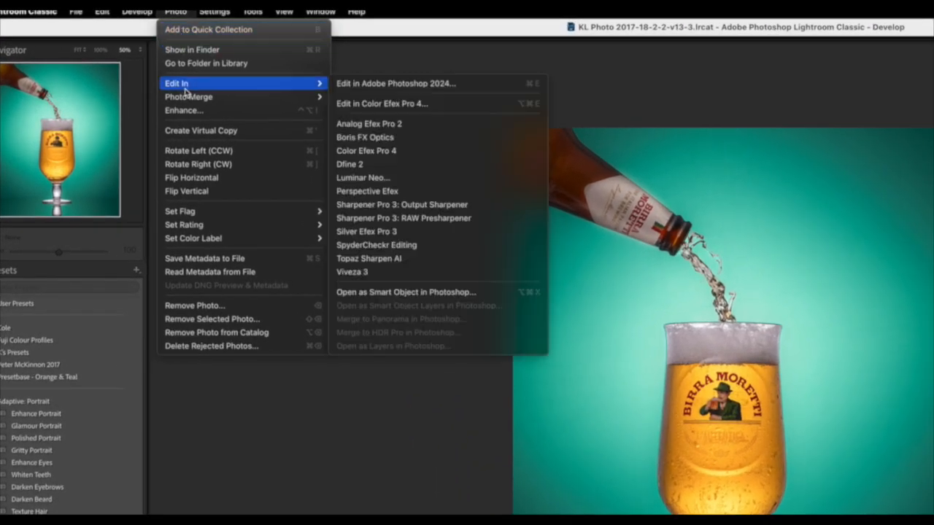
left_click(385, 151)
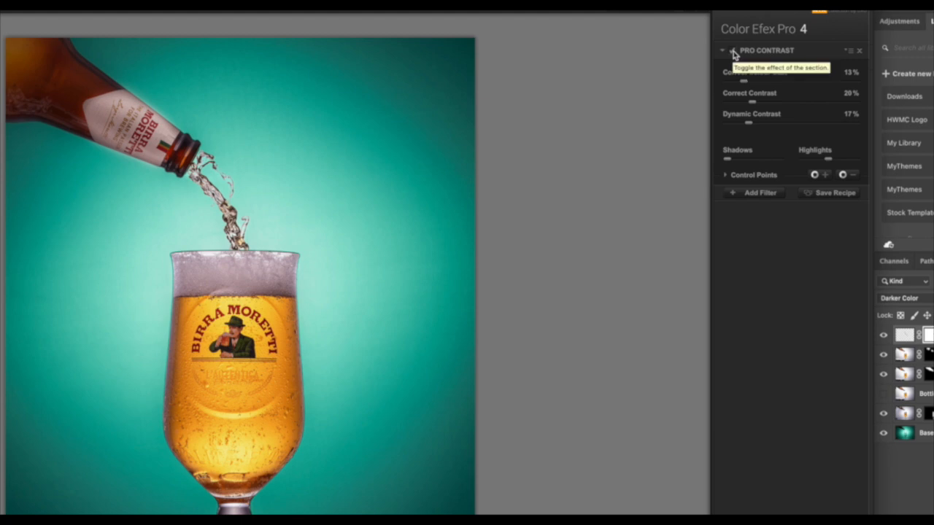
left_click_drag(749, 127, 776, 81)
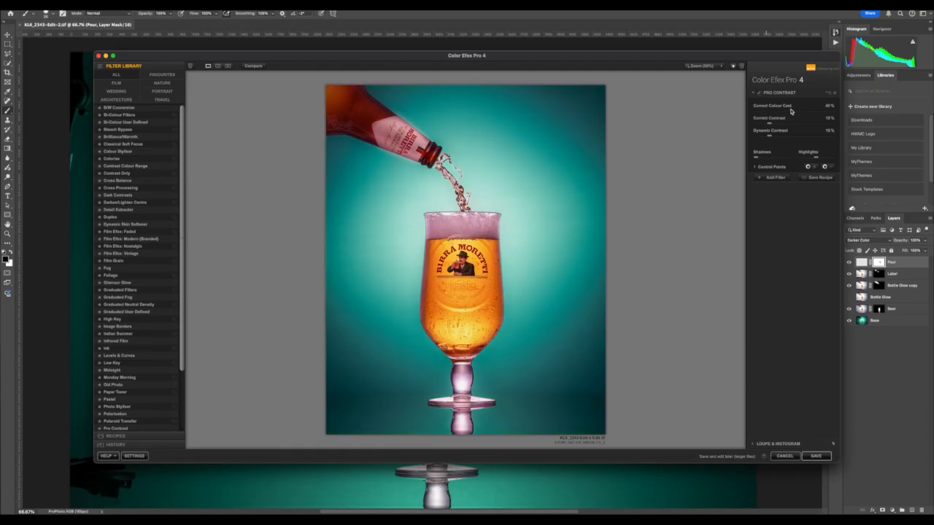
left_click_drag(800, 110, 756, 111)
left_click(815, 457)
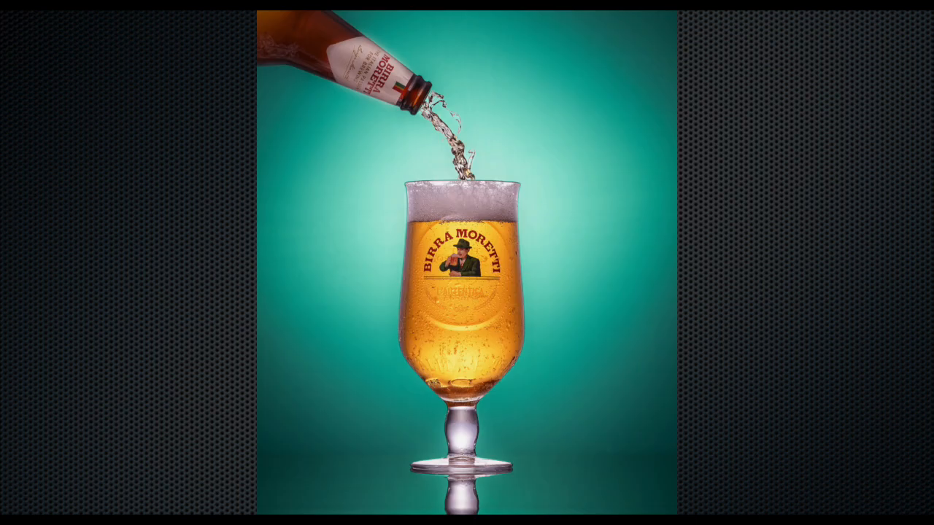